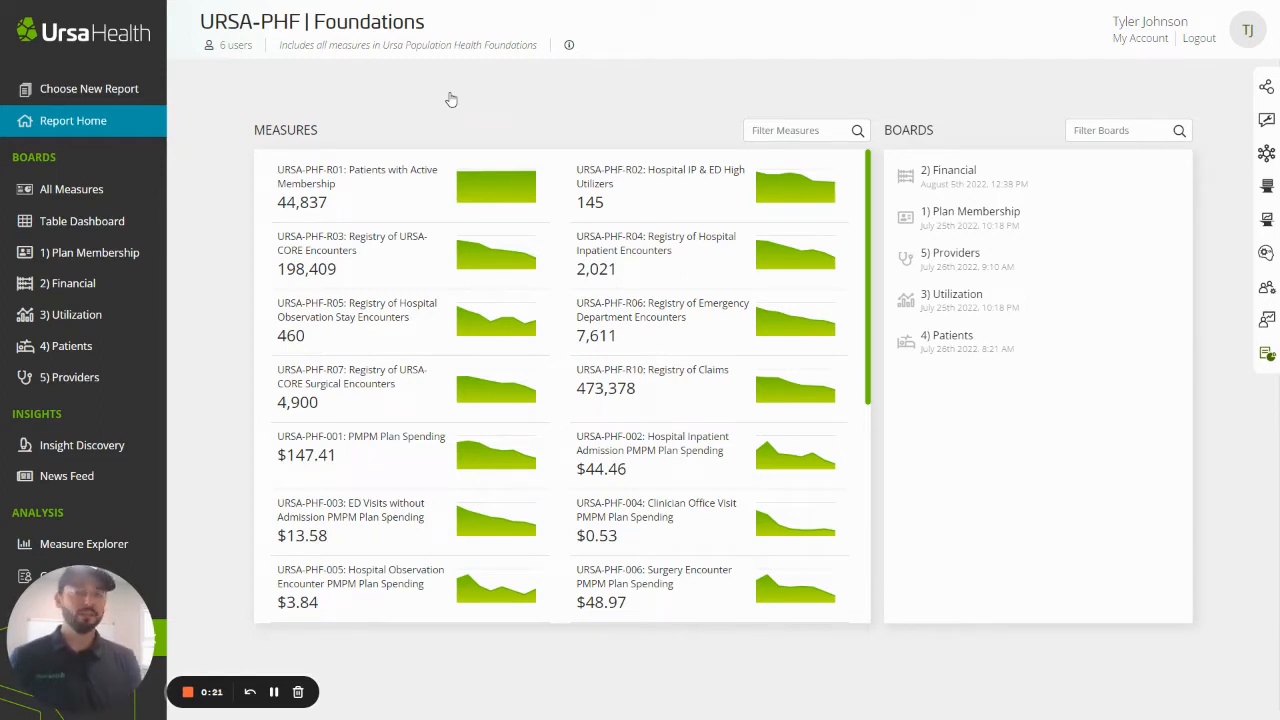
Filter the report's measures by "pmpm" and open URSA-PHF-001: PMPM Plan Spending
click(789, 131)
text(pmpm)
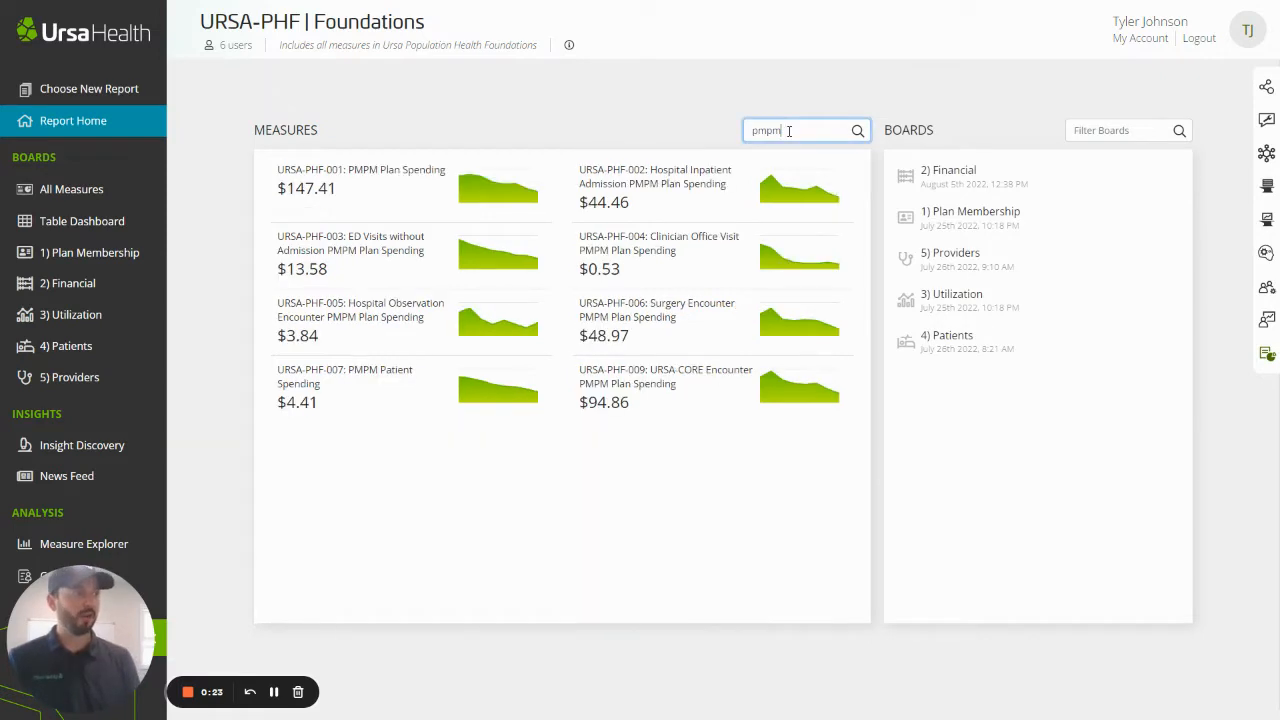
click(415, 182)
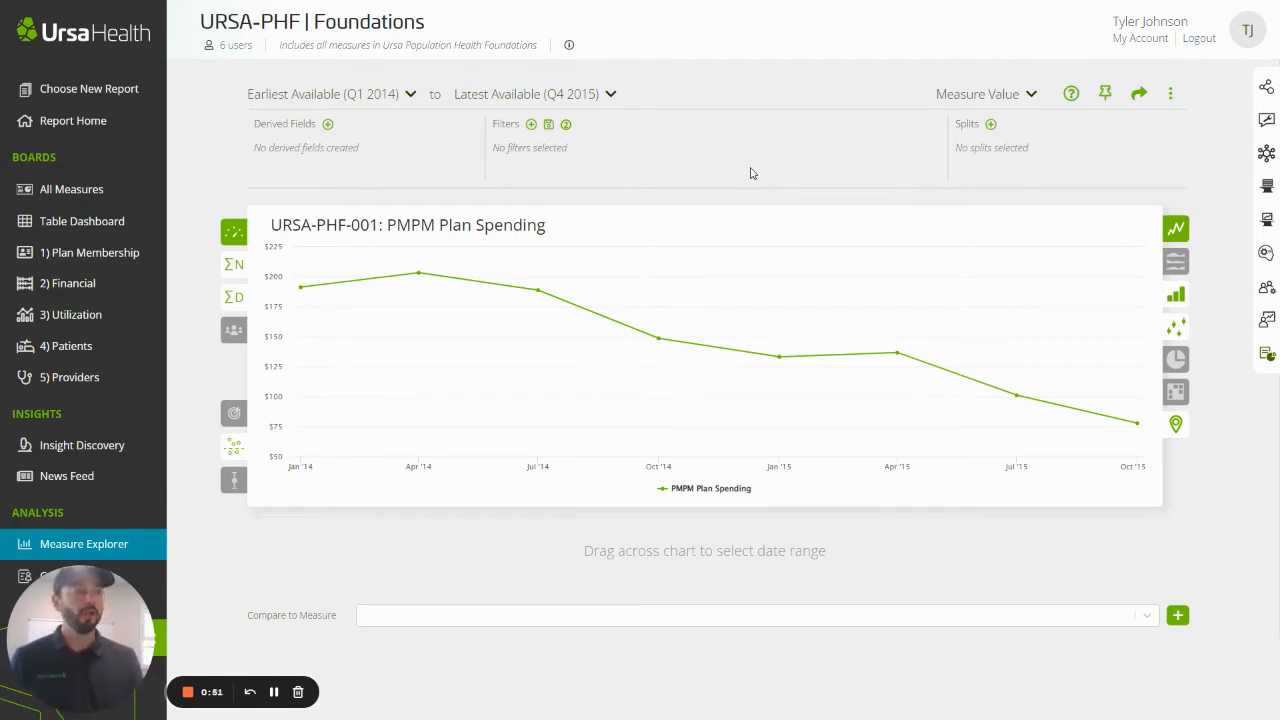
Examine the fields available for splitting the PMPM Plan Spending chart without adding a split
click(990, 124)
scroll(1128, 358, down, 5)
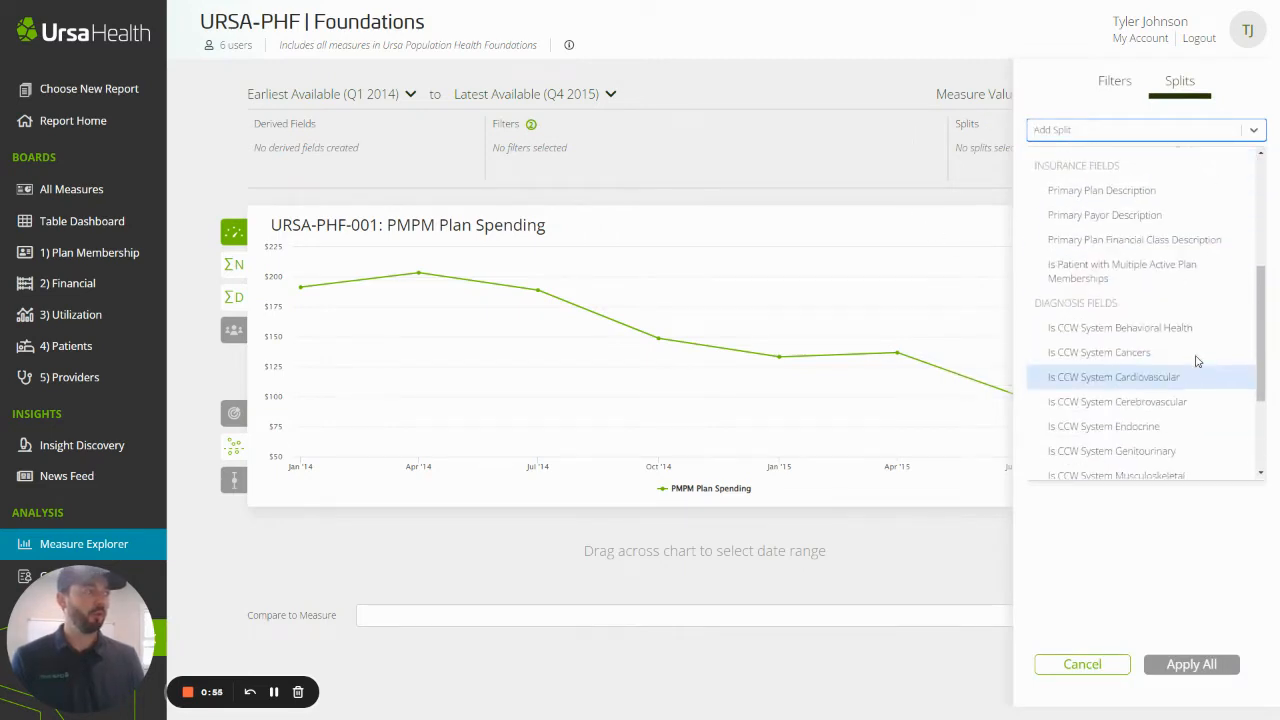
scroll(1128, 358, up, 5)
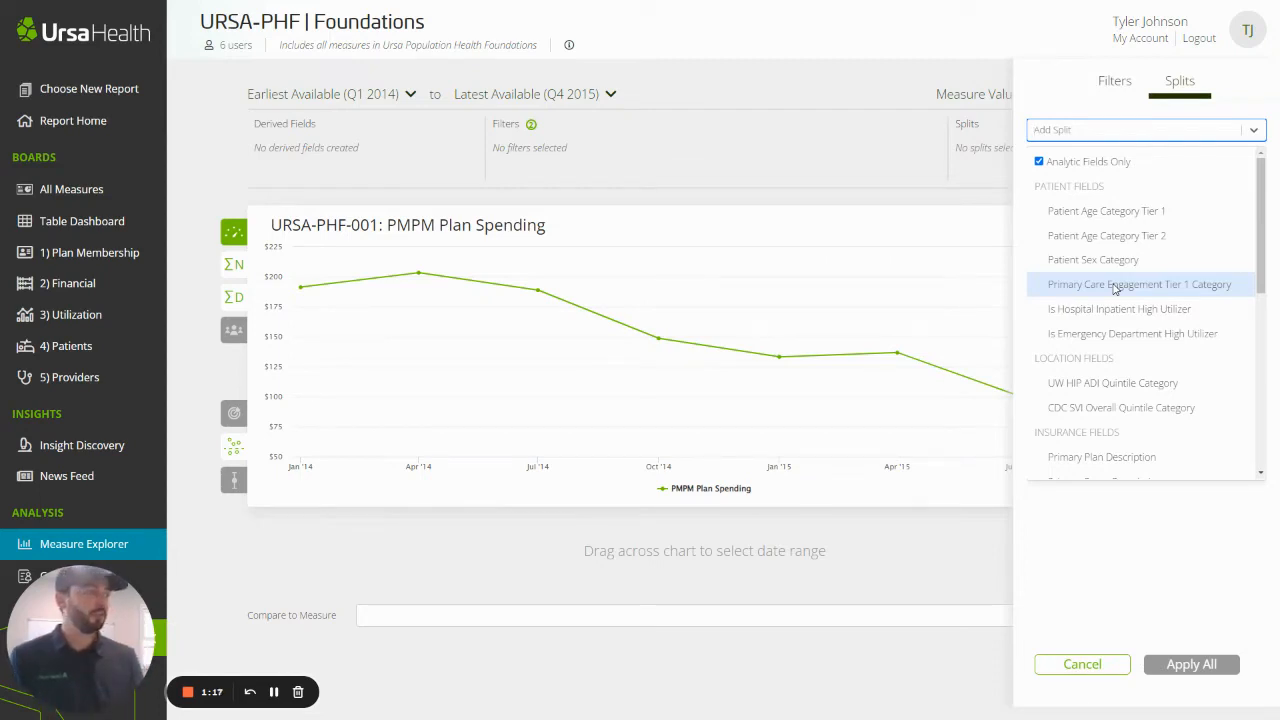
click(1081, 664)
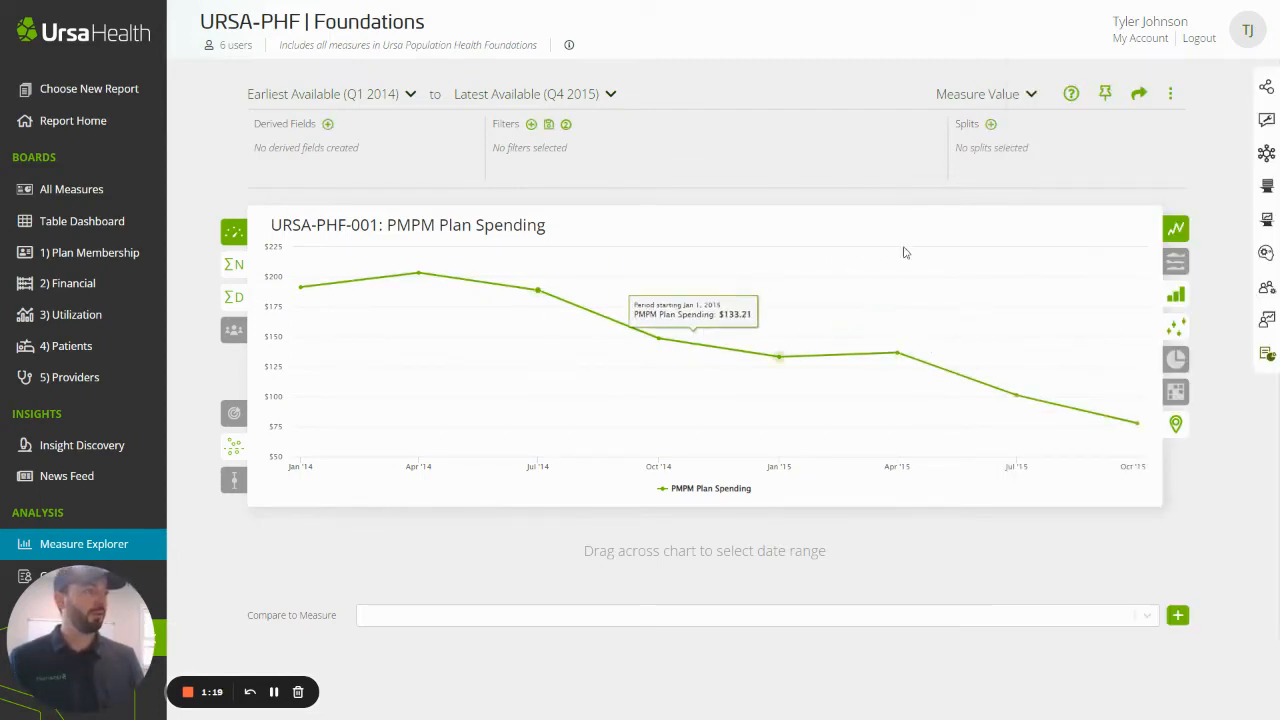
Open the URSA-PHF-001 measure for editing in Measure Workshop and clone it
click(1250, 219)
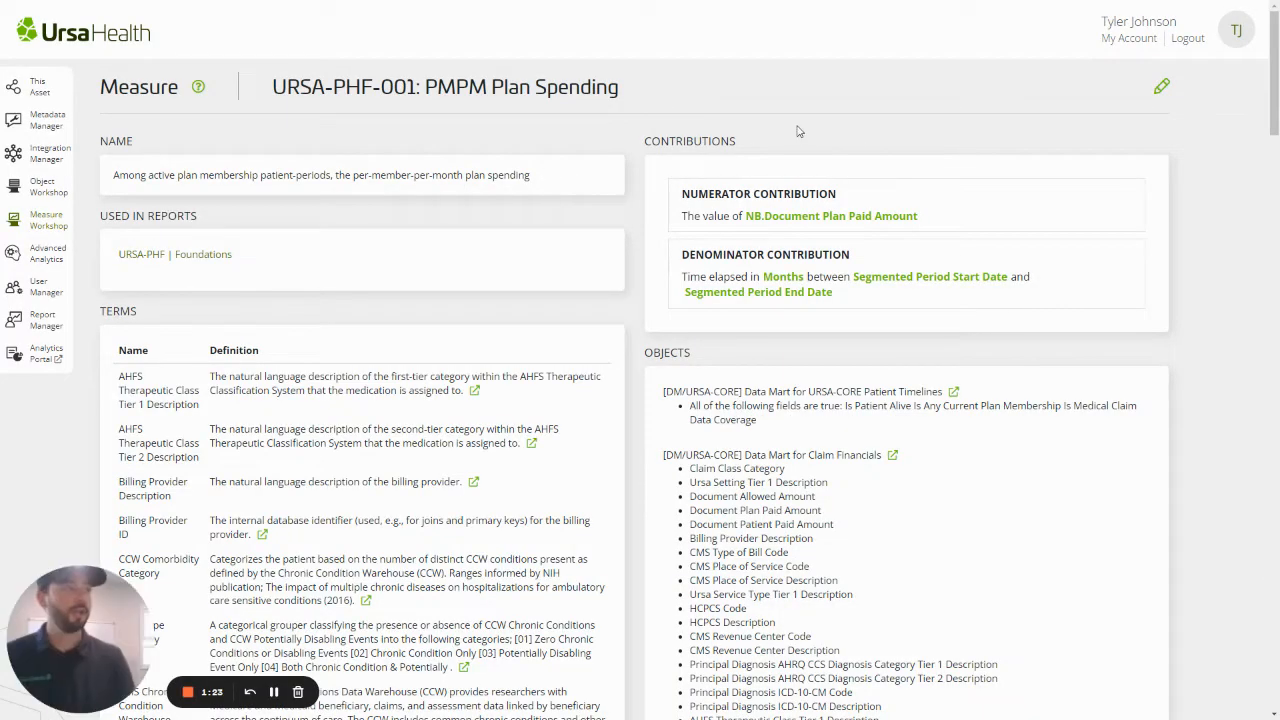
click(1161, 86)
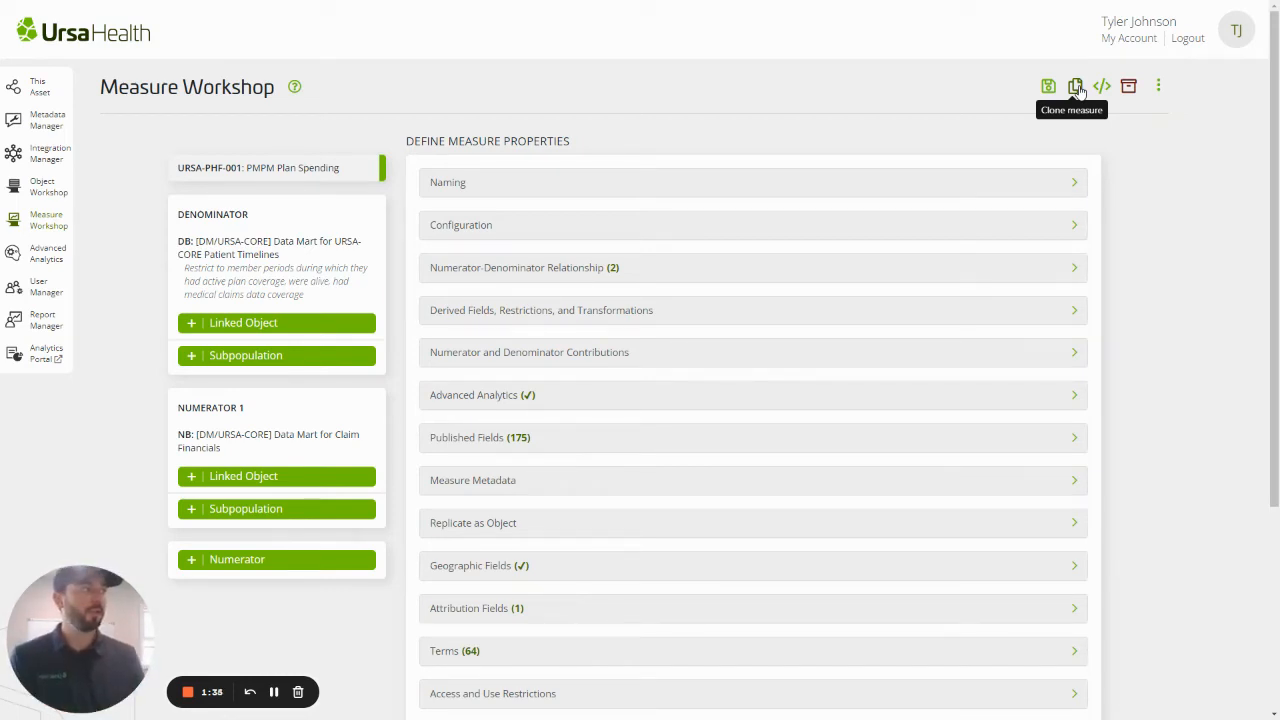
click(1076, 88)
click(777, 125)
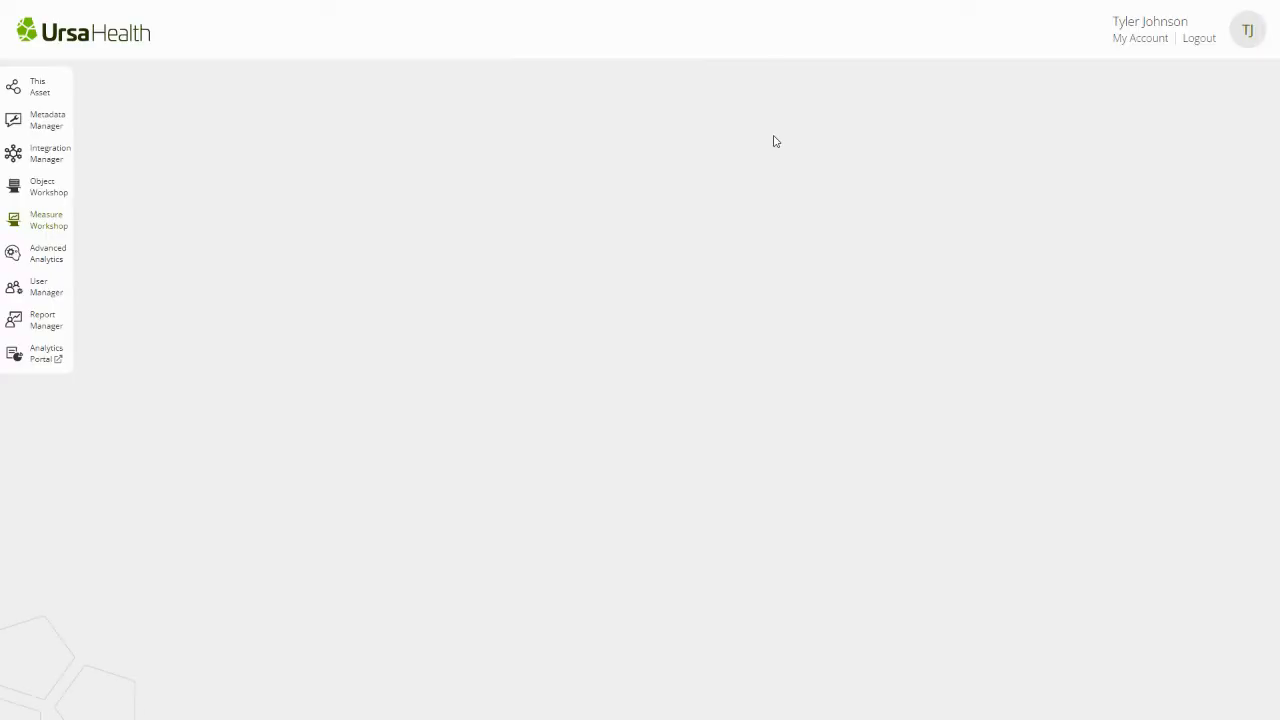
Set the cloned measure's identifier to "URSA-PHF-001 Payor Partner 2" in its naming properties
click(670, 188)
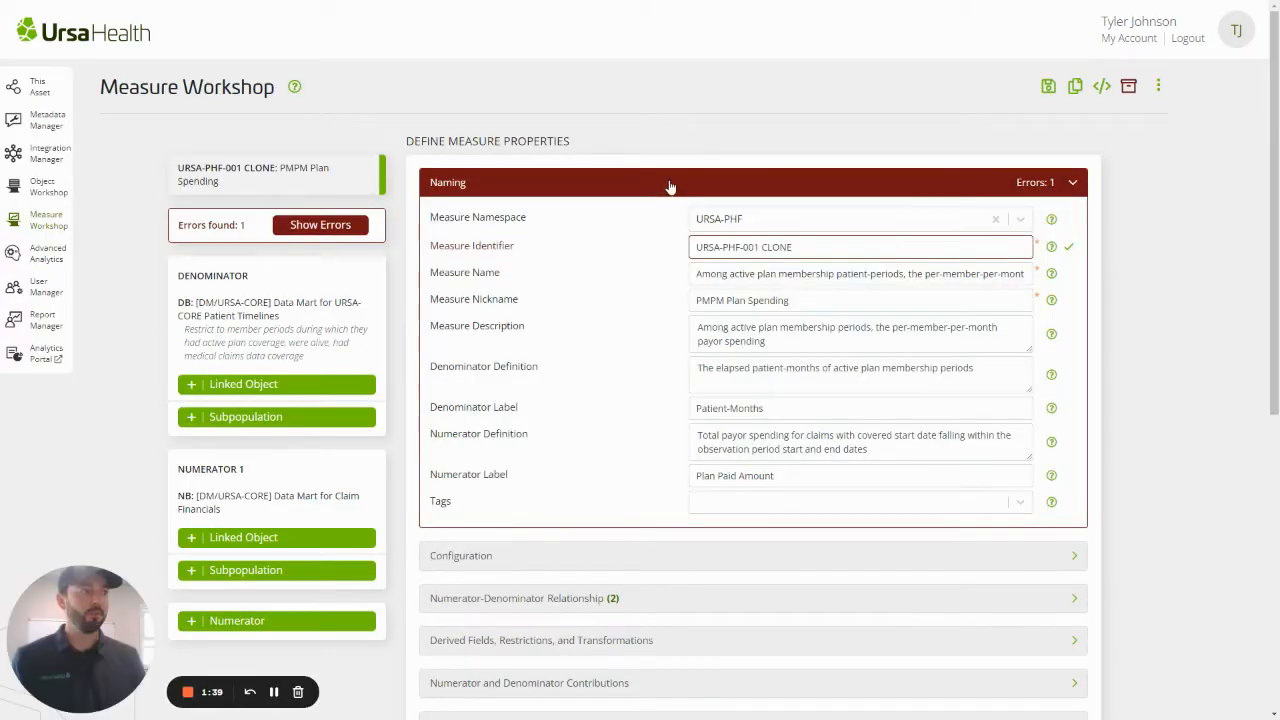
click(798, 247)
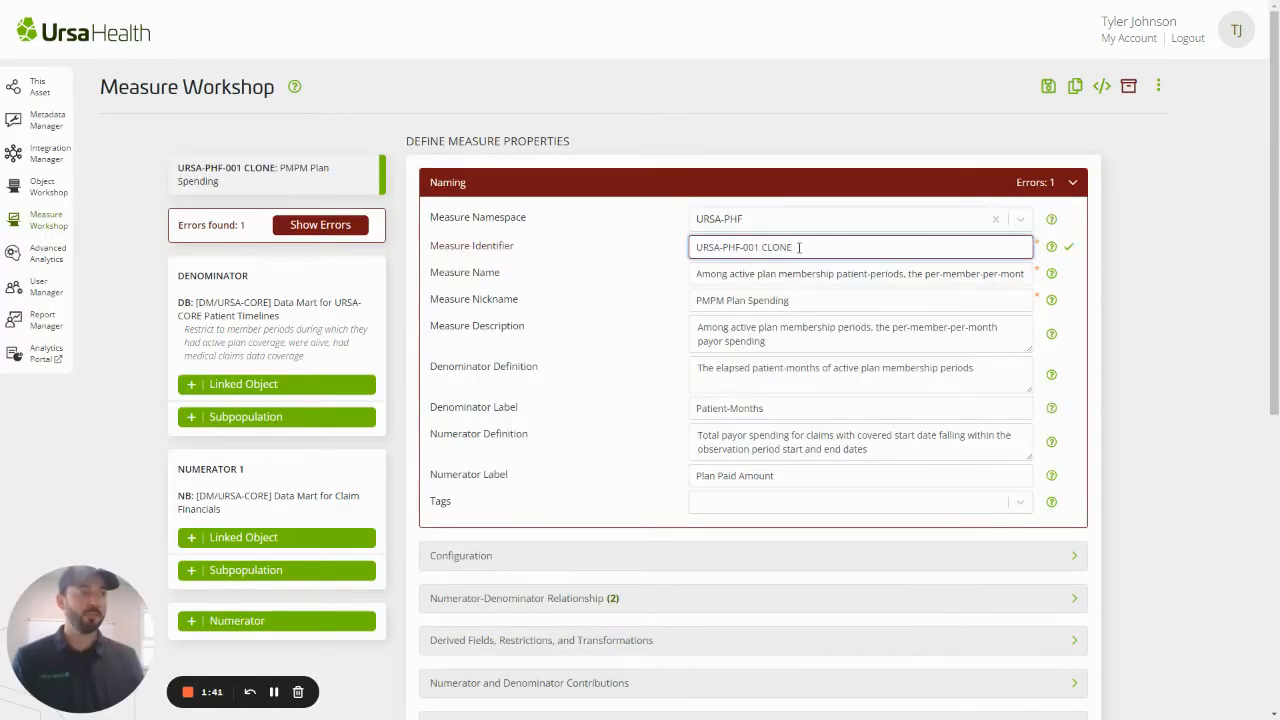
double_click(796, 248)
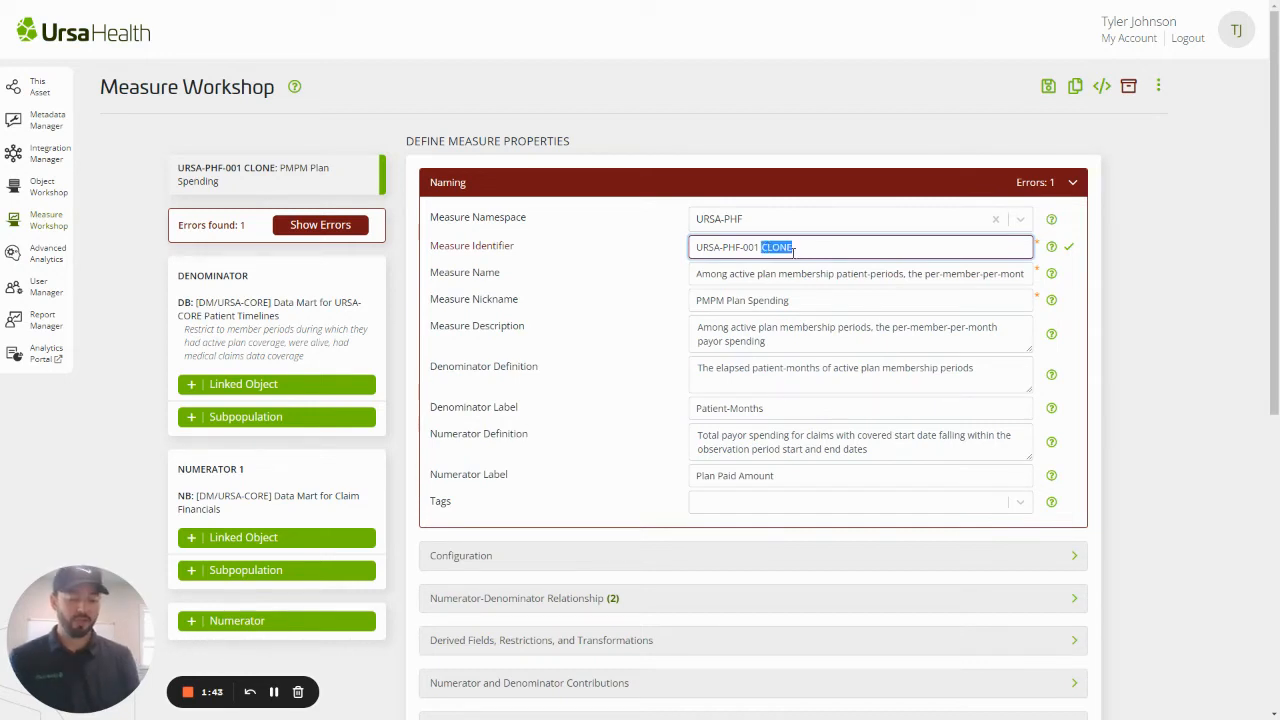
text(Payor Par)
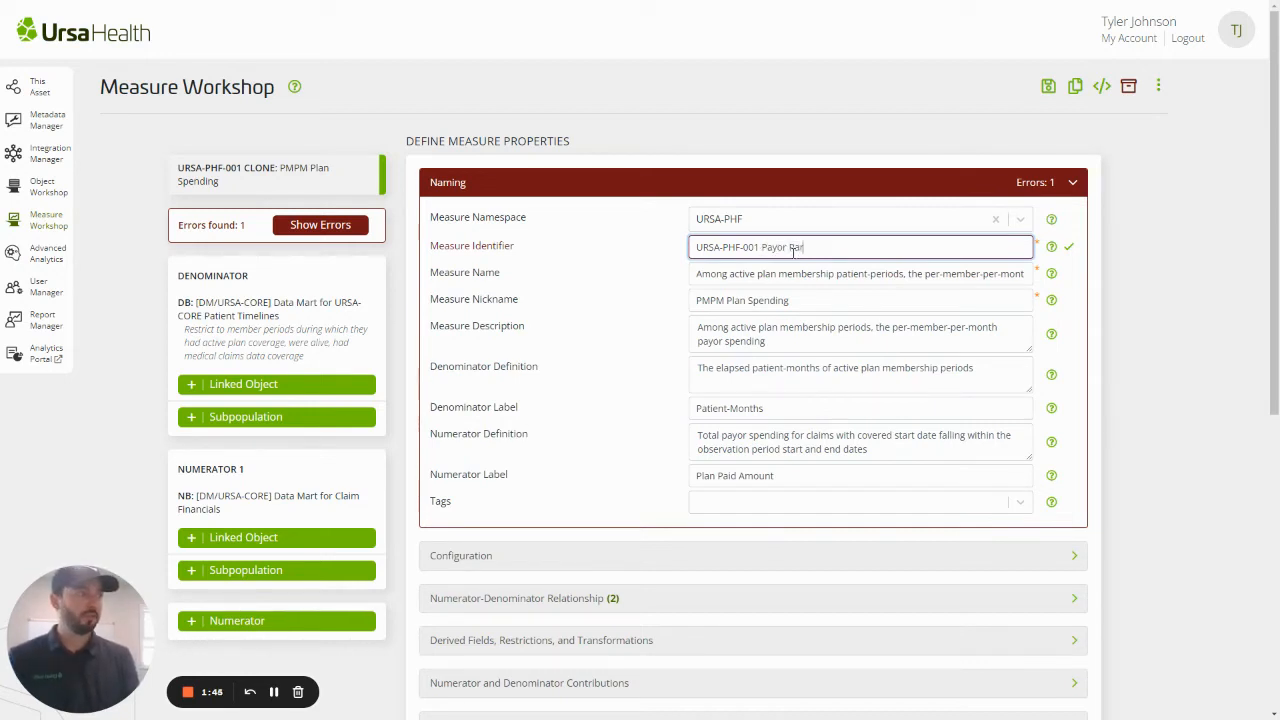
text(tner 2)
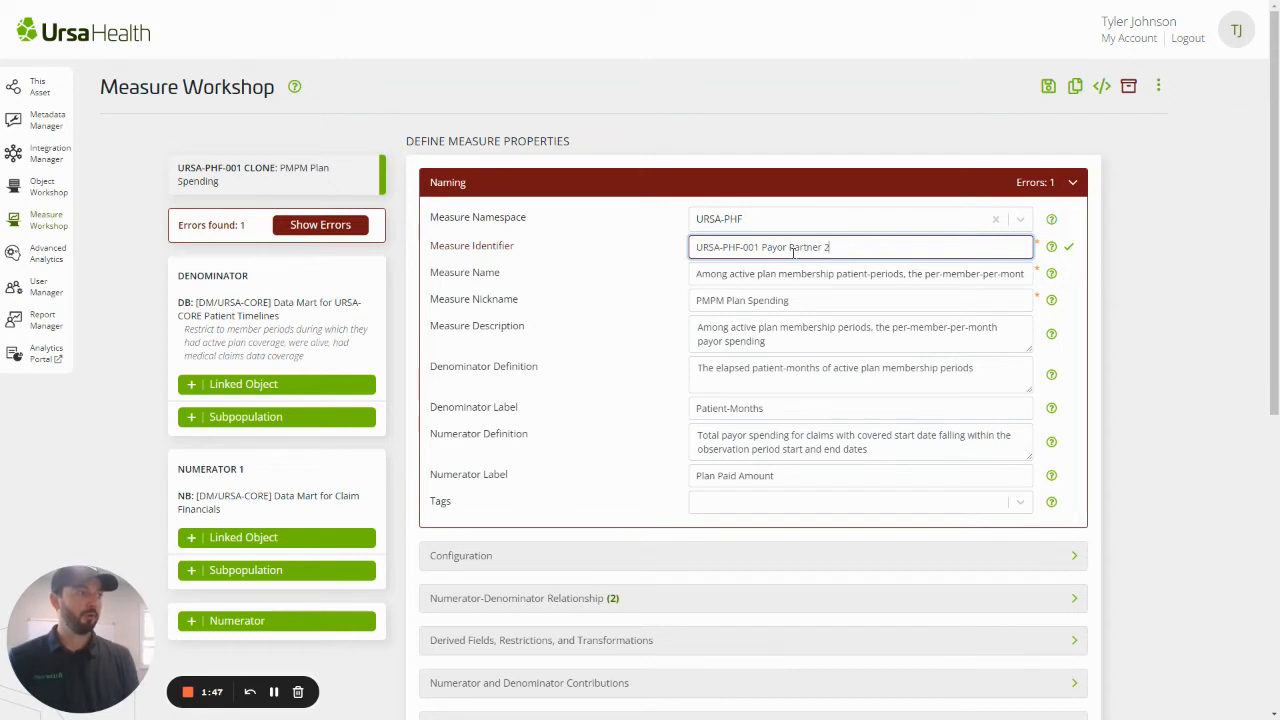
click(1070, 248)
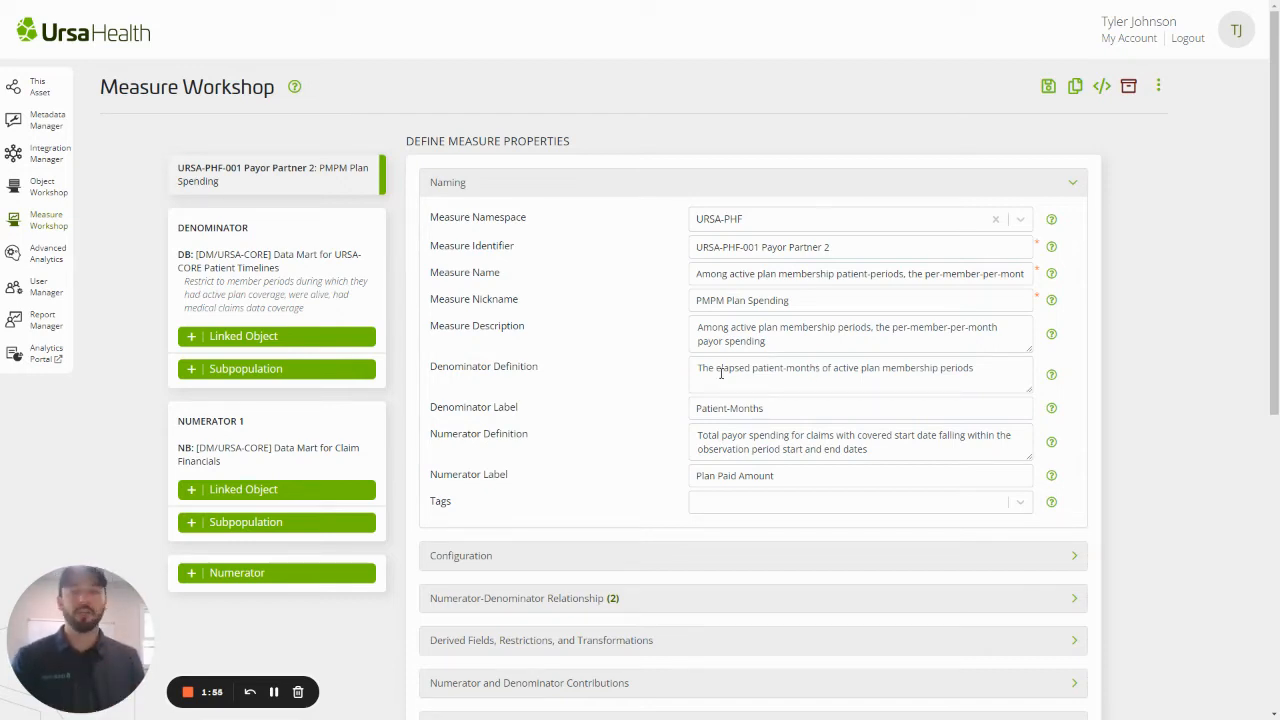
click(632, 190)
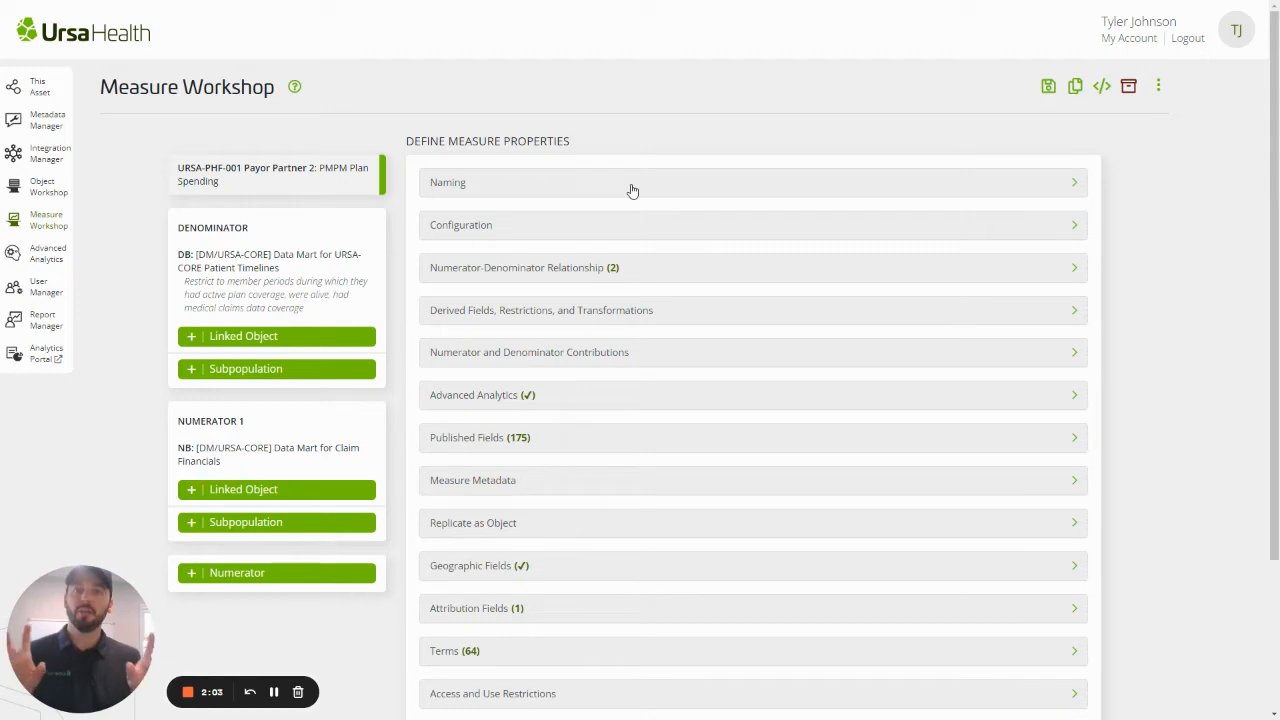
Start an All Are True restriction on the denominator's URSA-CORE Patient Timelines data mart
click(263, 306)
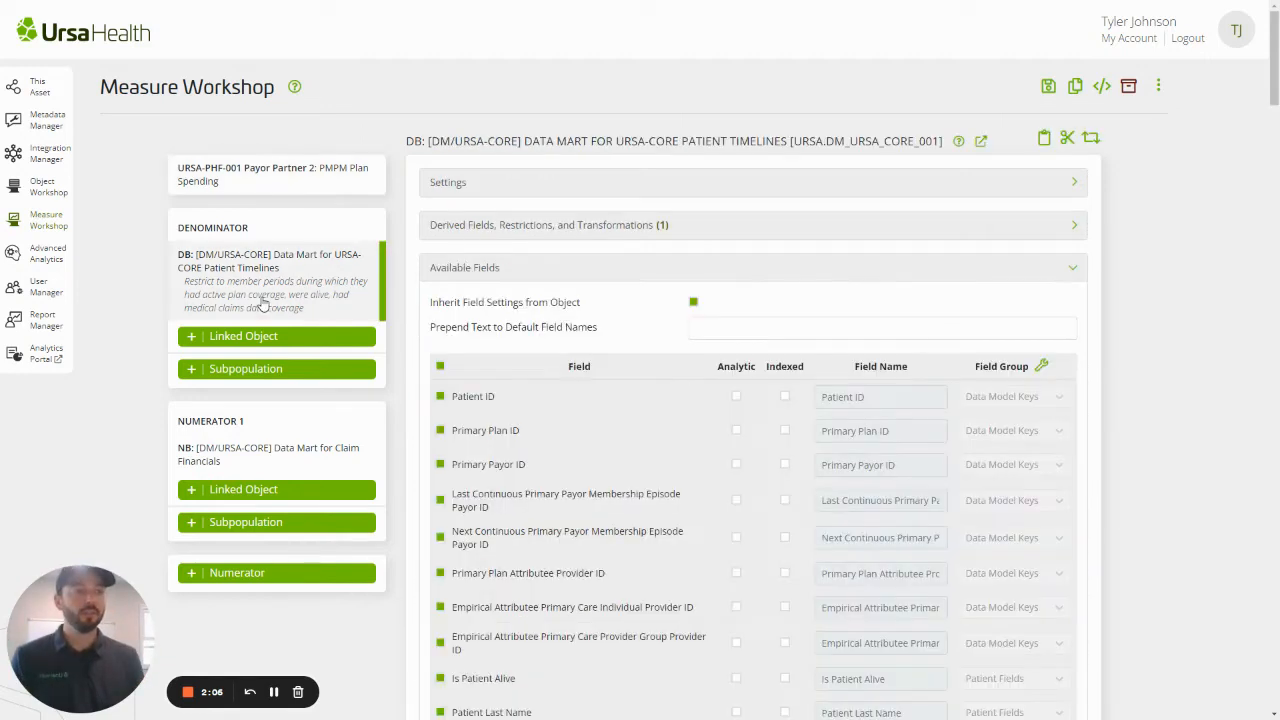
click(566, 228)
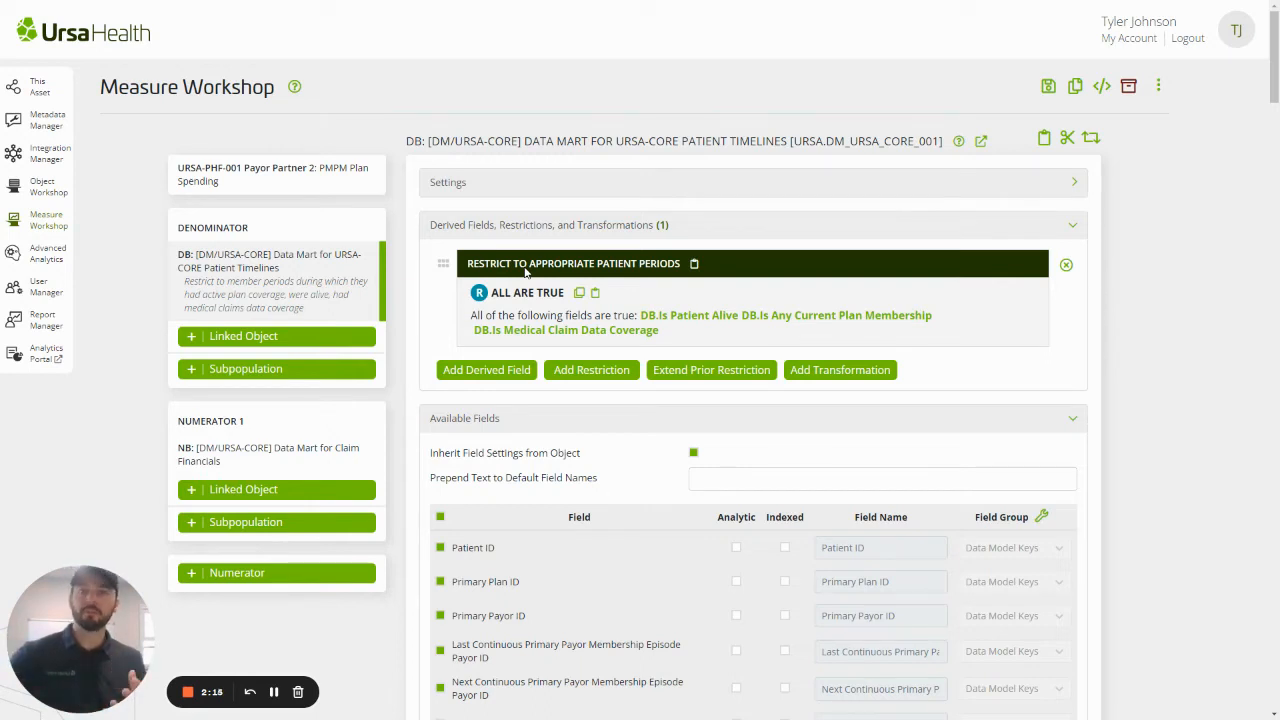
click(593, 370)
text(all)
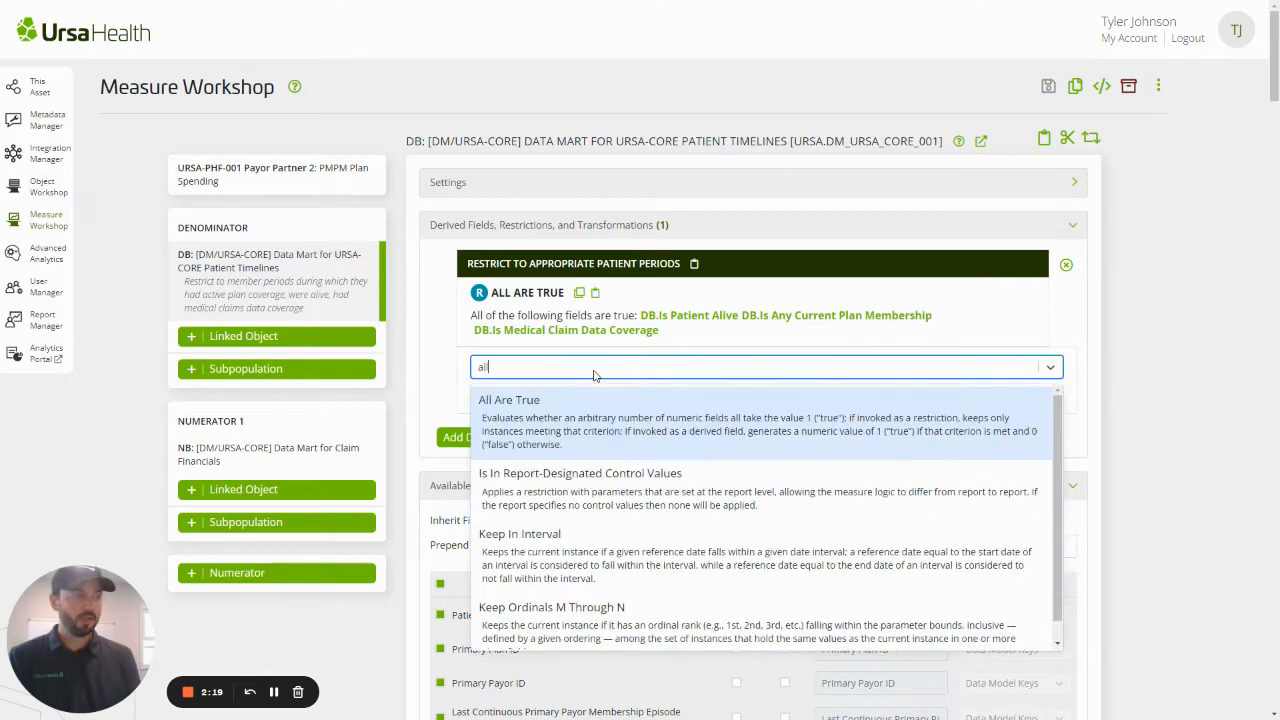
key(Return)
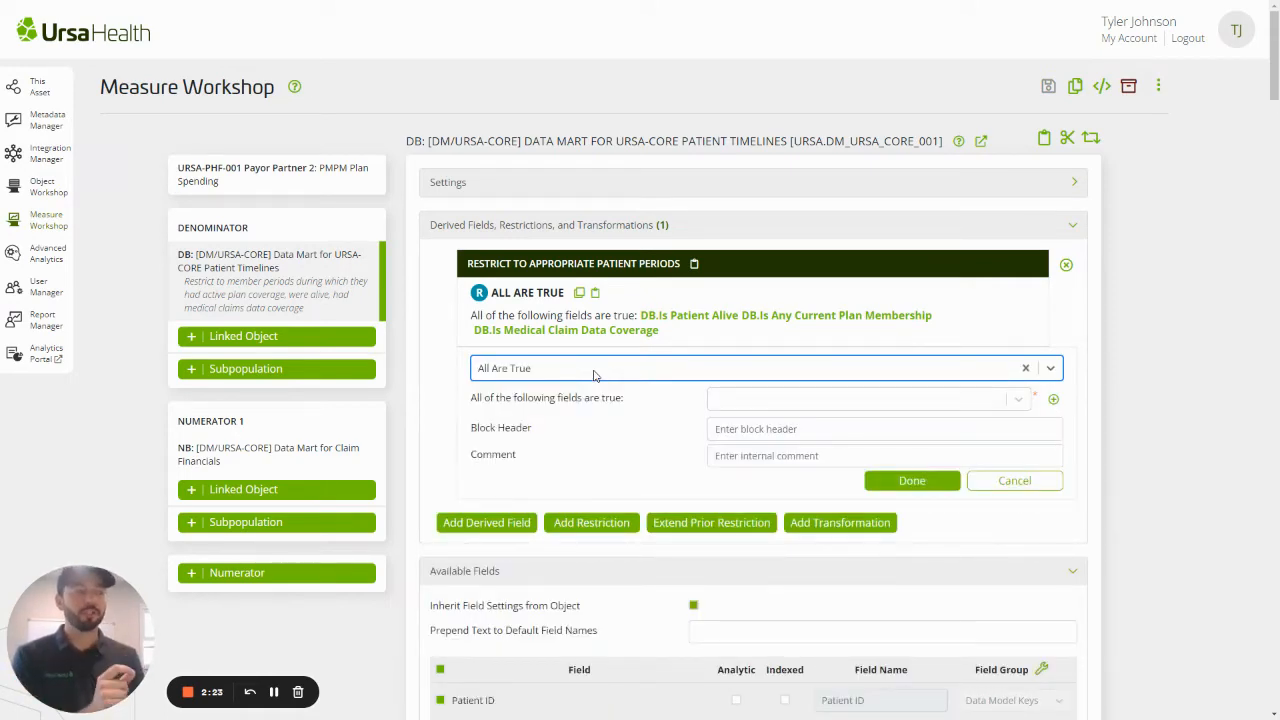
Choose DB.Is CCW Anemia as the first field that must be true in the new restriction
click(742, 399)
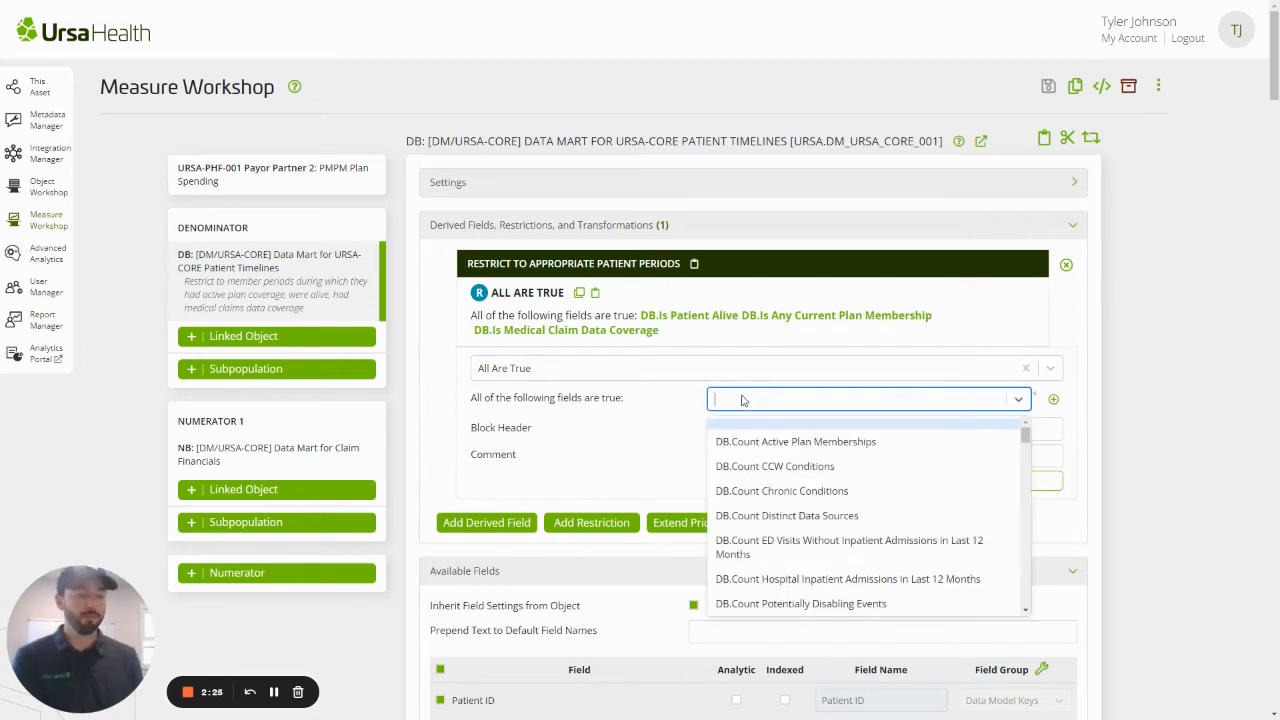
text(ccw)
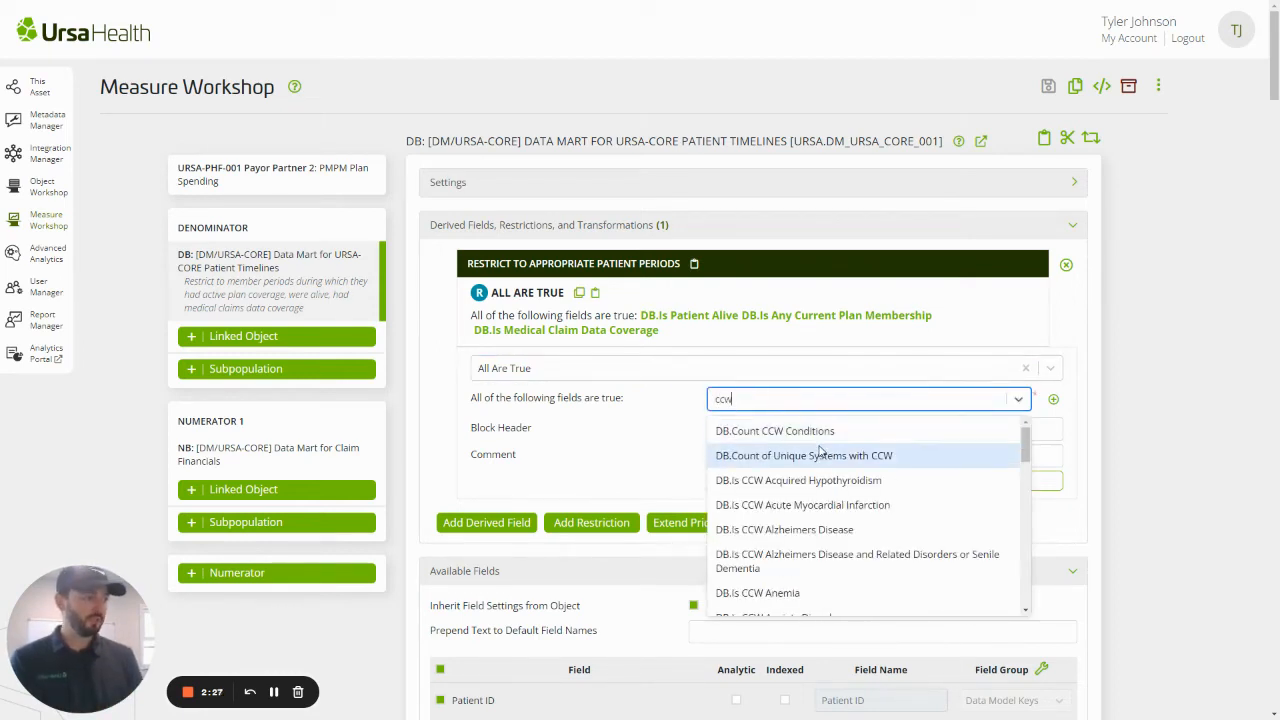
scroll(828, 463, down, 3)
scroll(828, 463, down, 2)
scroll(850, 450, up, 3)
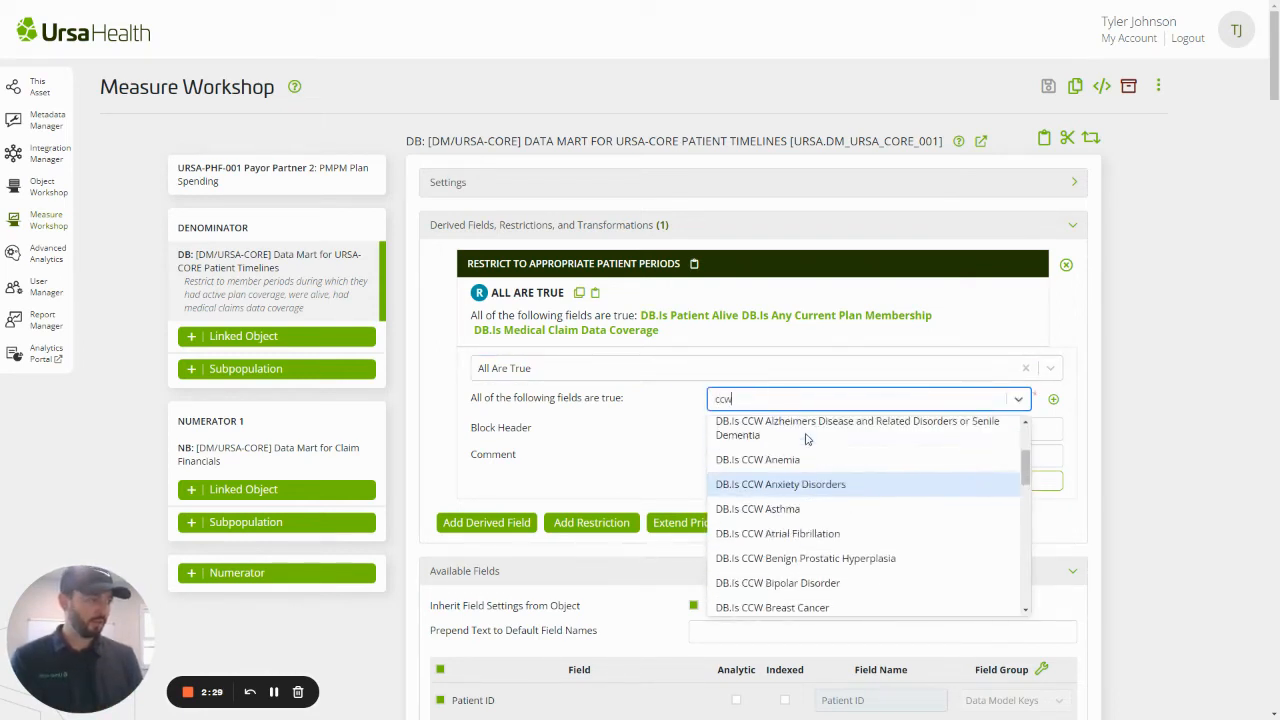
click(835, 457)
click(835, 404)
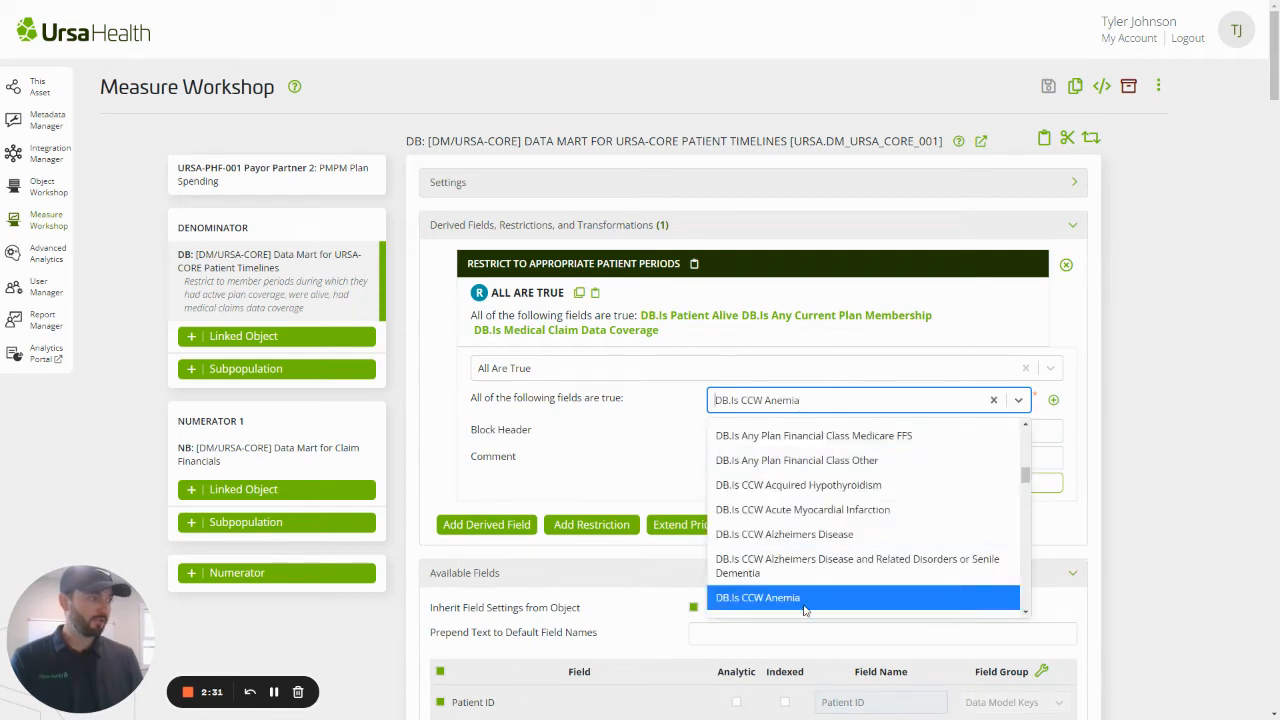
click(805, 603)
Add DB.Is CCW Bipolar Disorder as the second required field of the restriction
click(1054, 400)
click(788, 427)
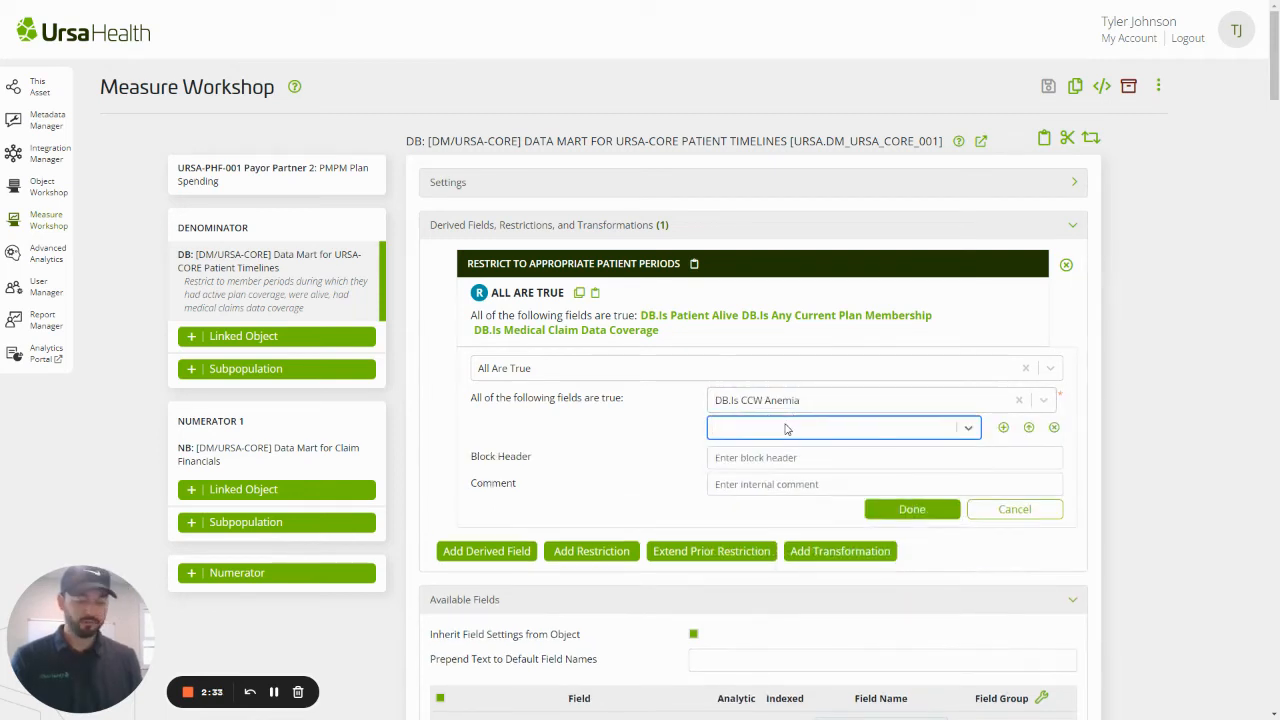
text(is cc)
scroll(840, 508, down, 4)
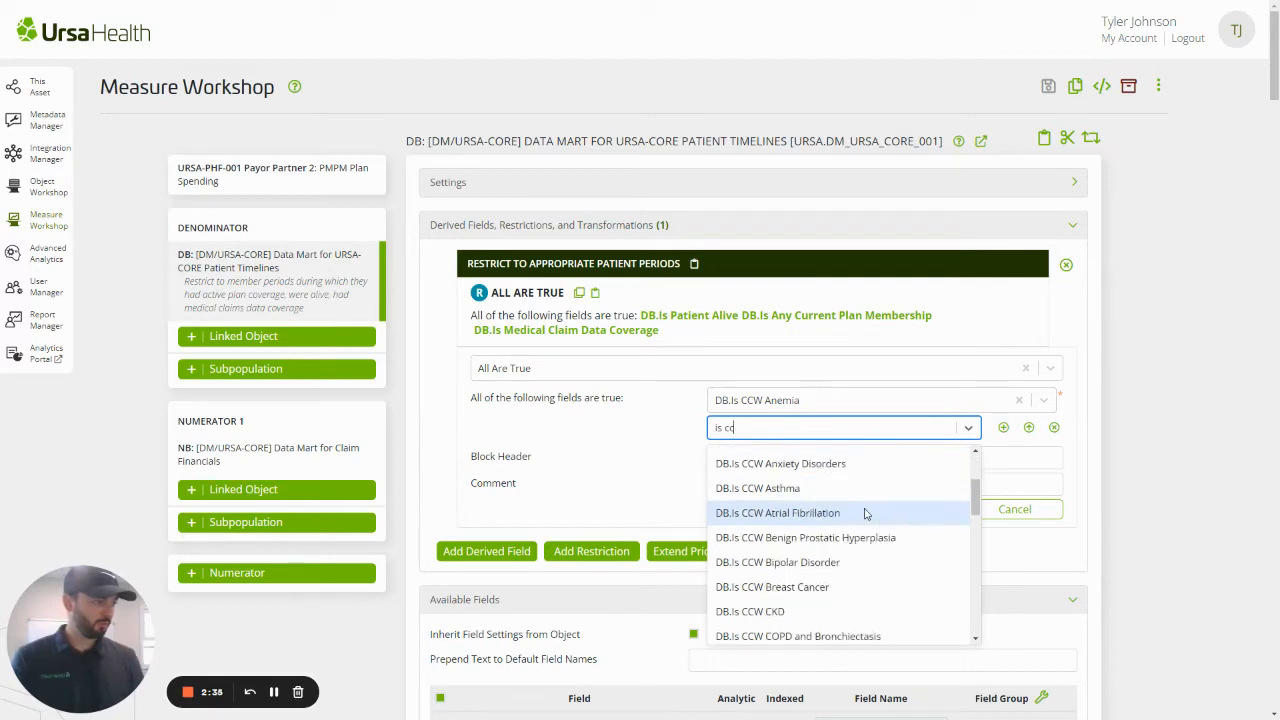
click(818, 496)
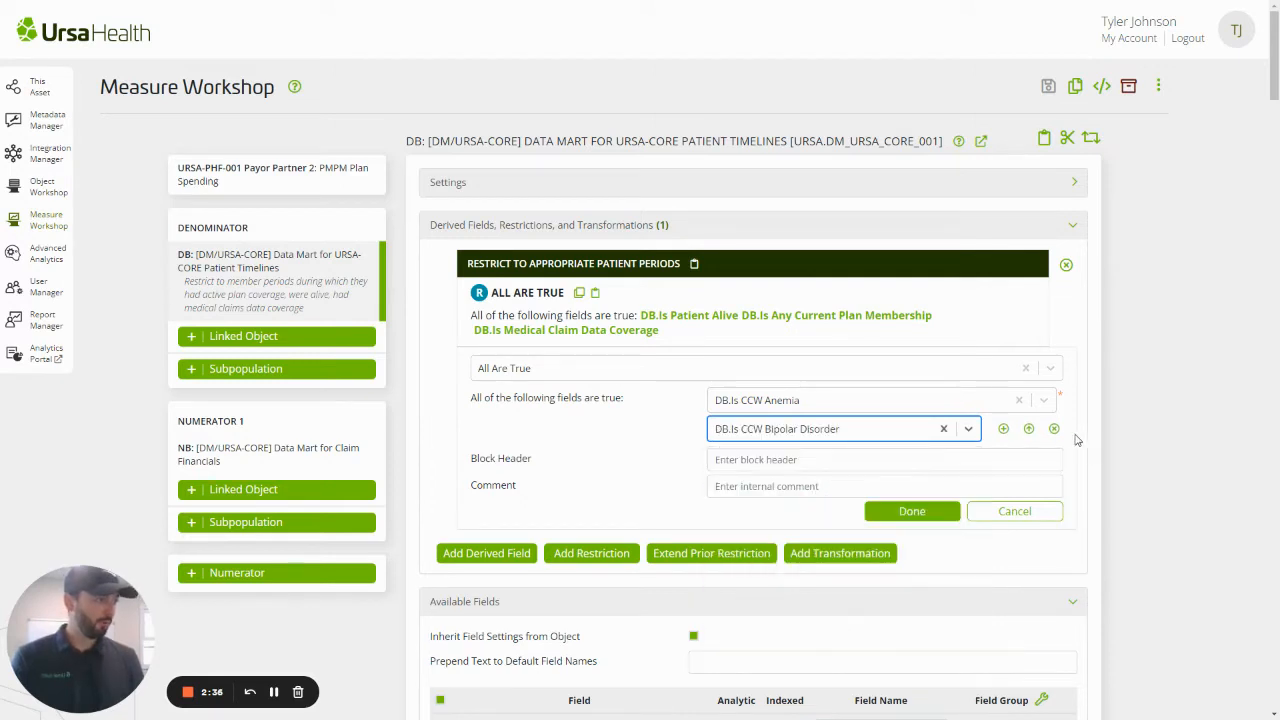
Add DB.Is CCW Depression as the third required field of the restriction
click(1004, 427)
click(890, 457)
text(ccw)
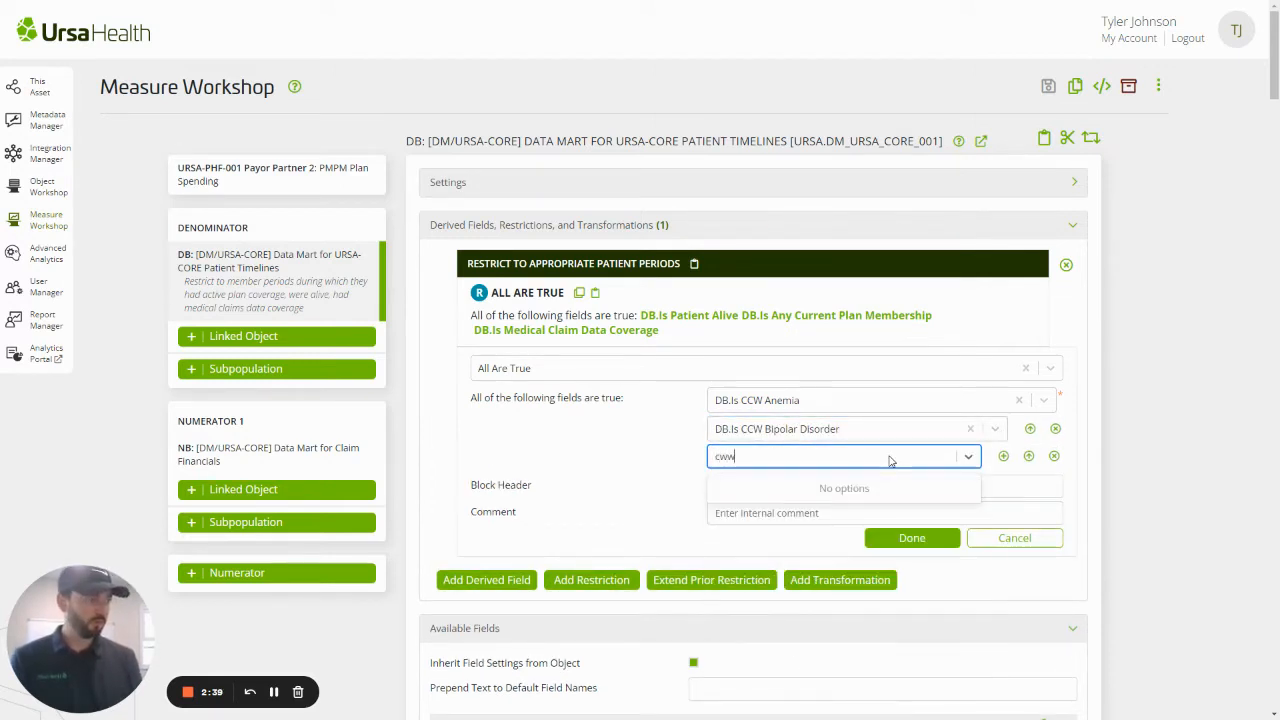
scroll(840, 510, down, 8)
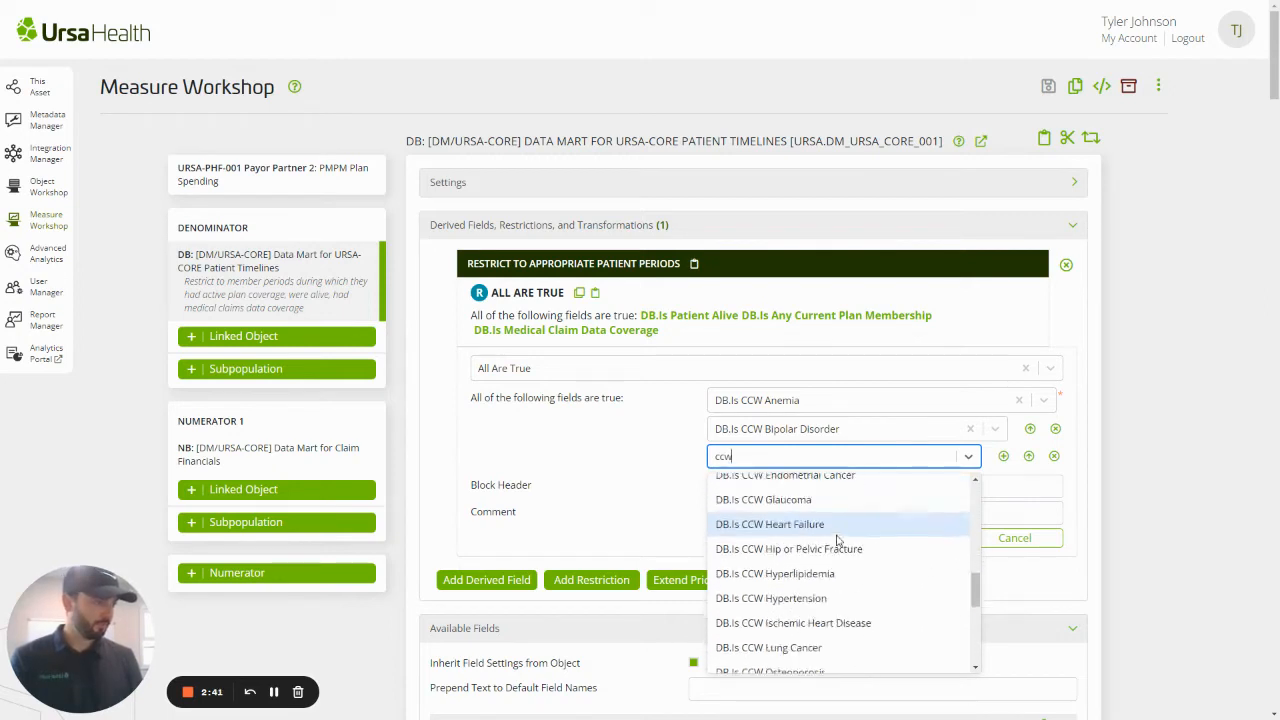
scroll(795, 520, up, 3)
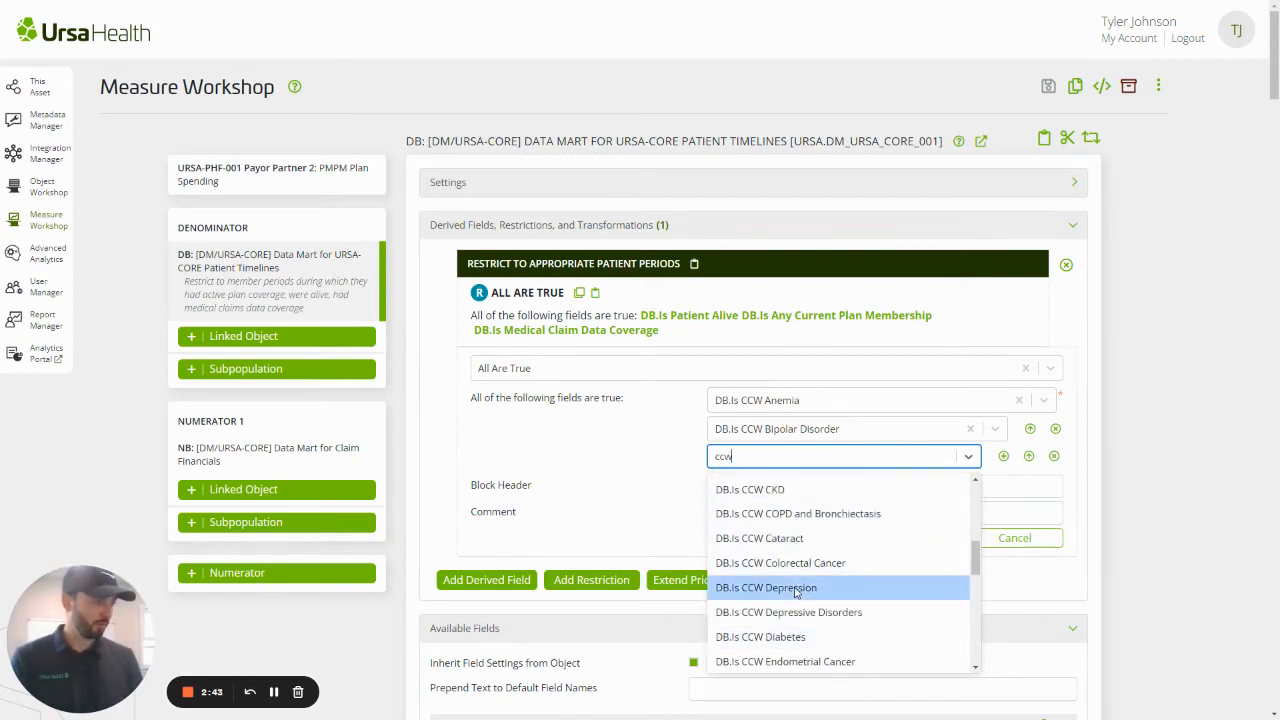
click(835, 506)
Set the restriction's block header to "Restrict to just patients who are targeted for intervention" and finish the restriction
click(846, 492)
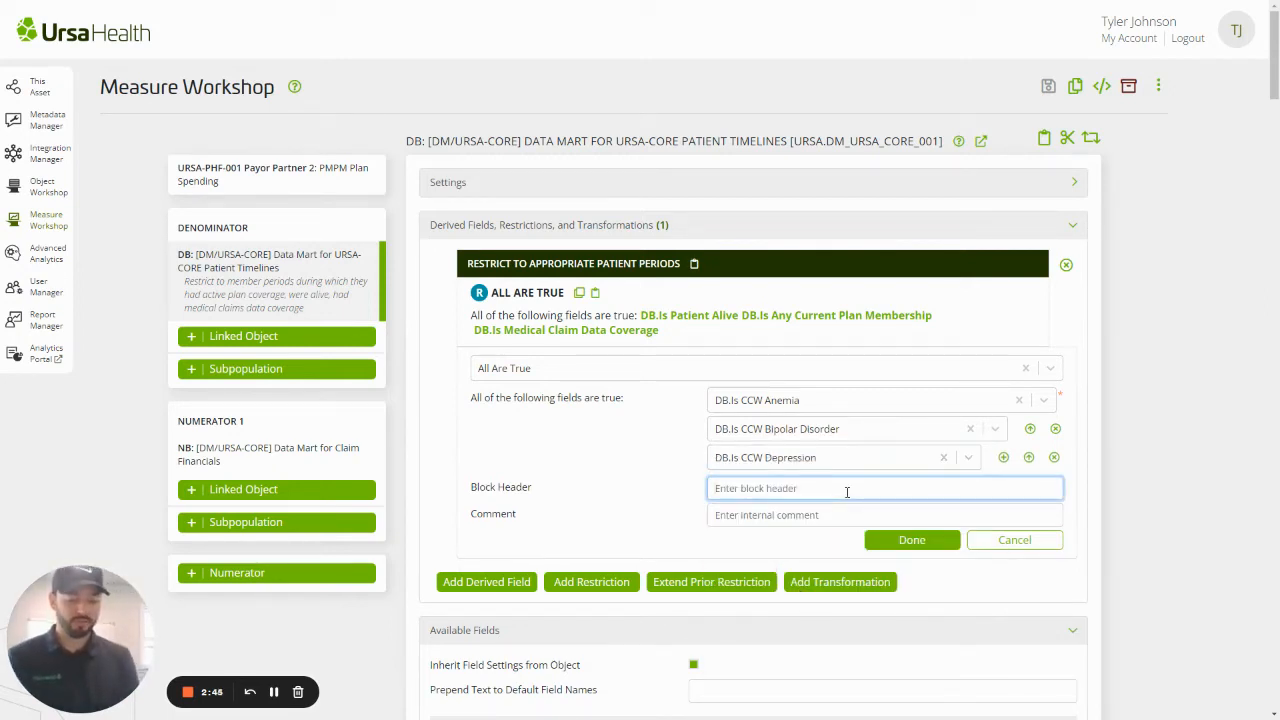
text(Restrict to )
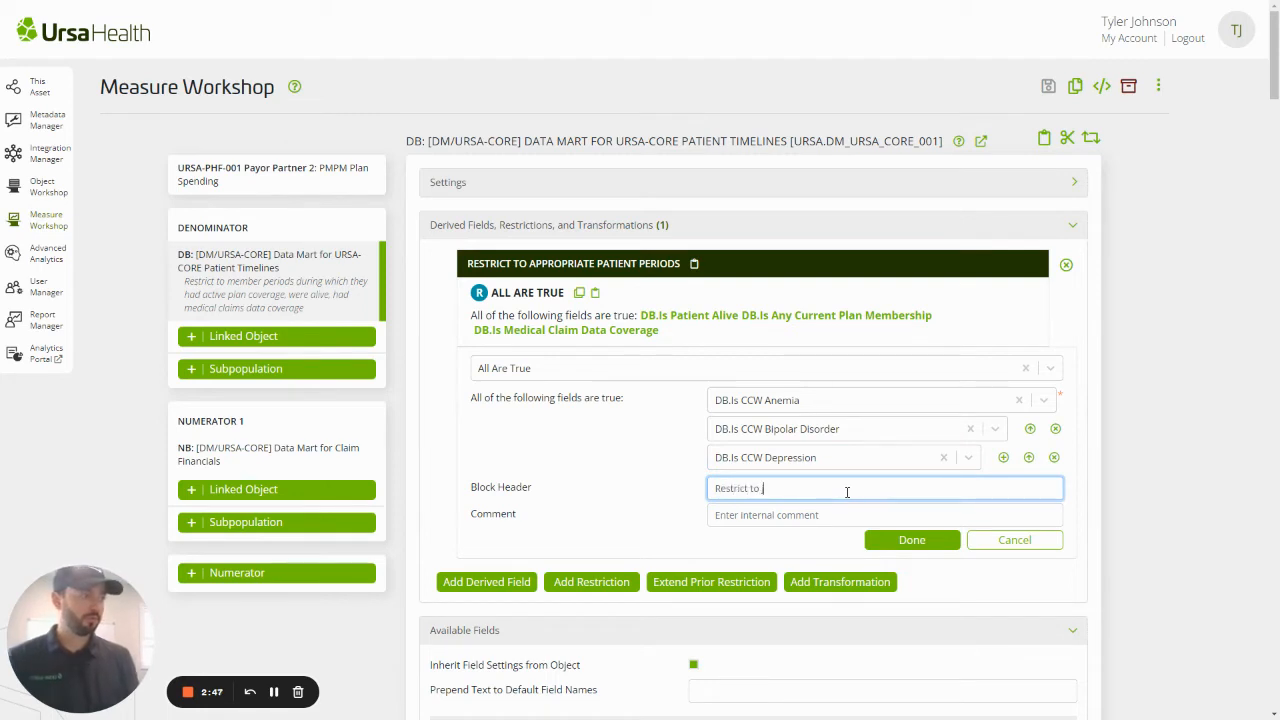
text(just patients who)
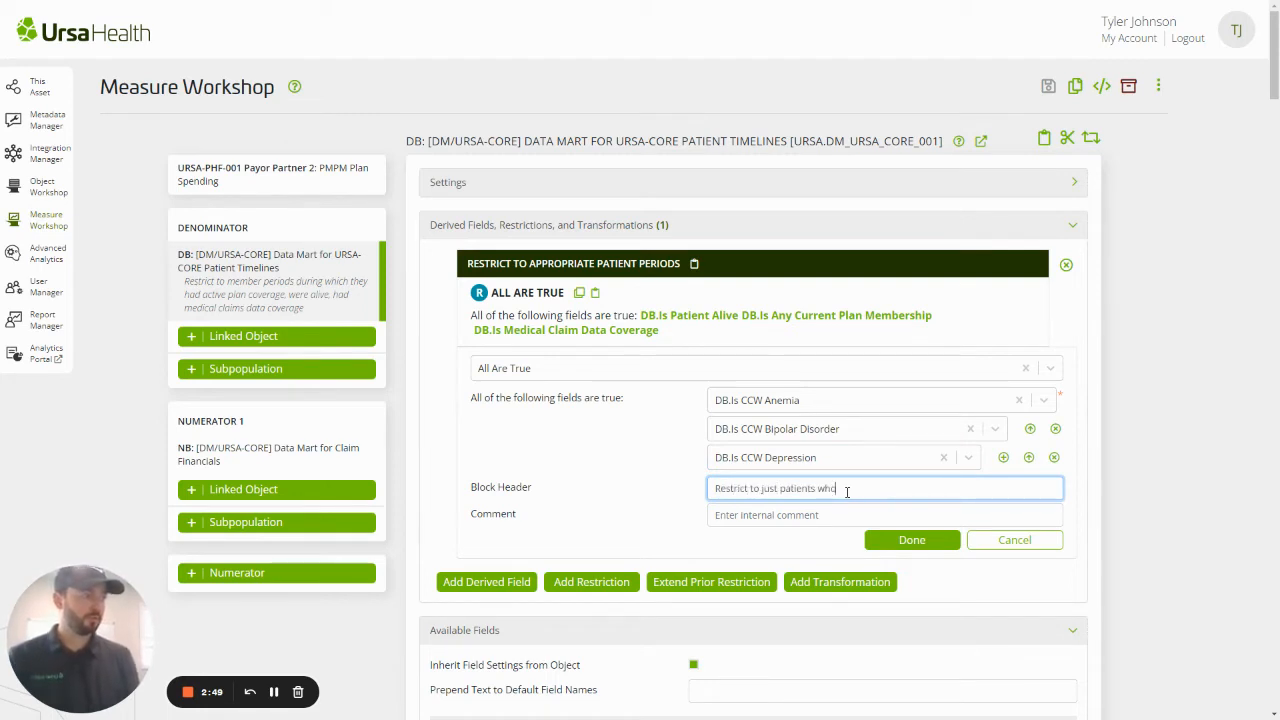
text( arew re)
key(BackSpace)
key(BackSpace)
key(BackSpace)
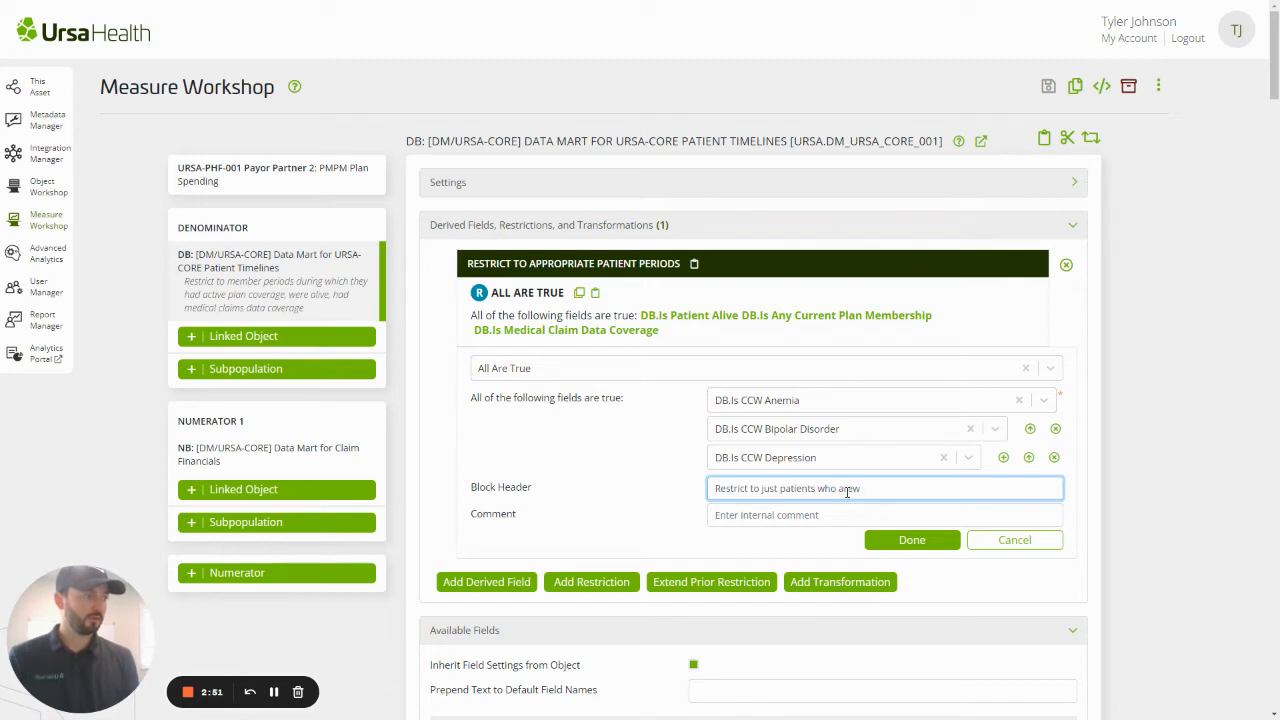
key(BackSpace)
text(targeted for intervention)
click(889, 543)
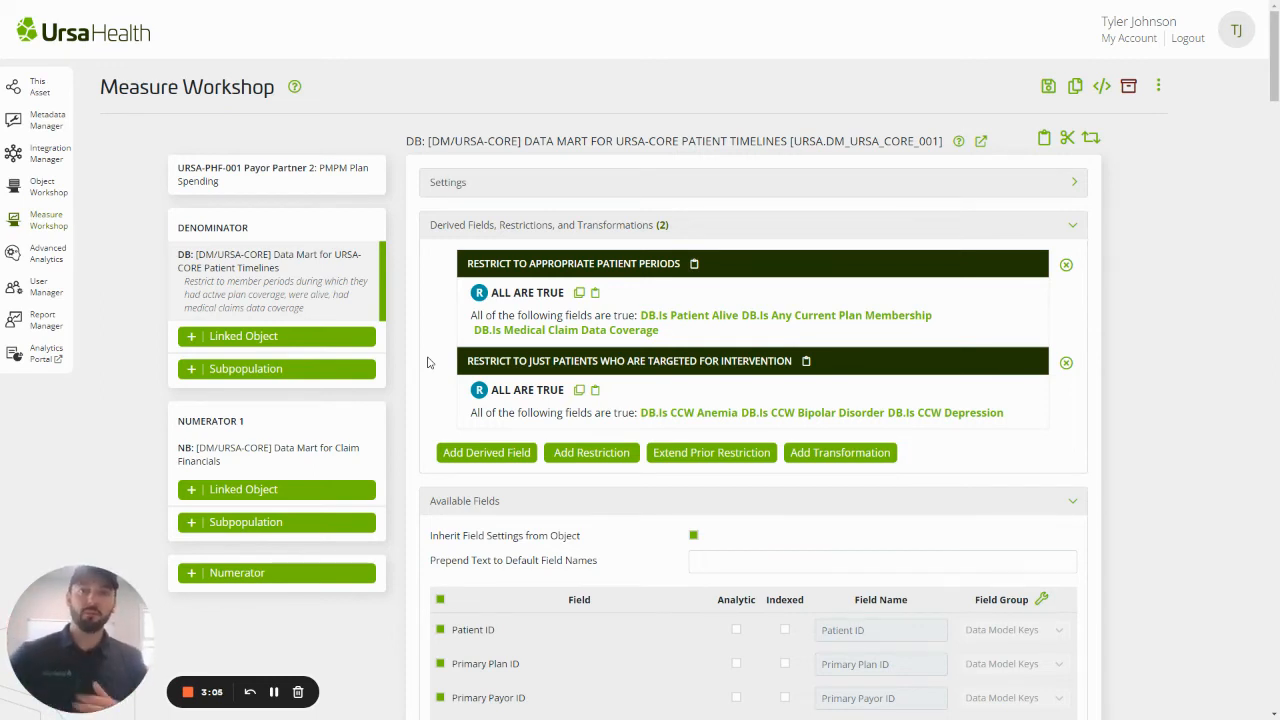
Start a new restriction on the numerator's Data Mart for Claim Financials object
click(313, 462)
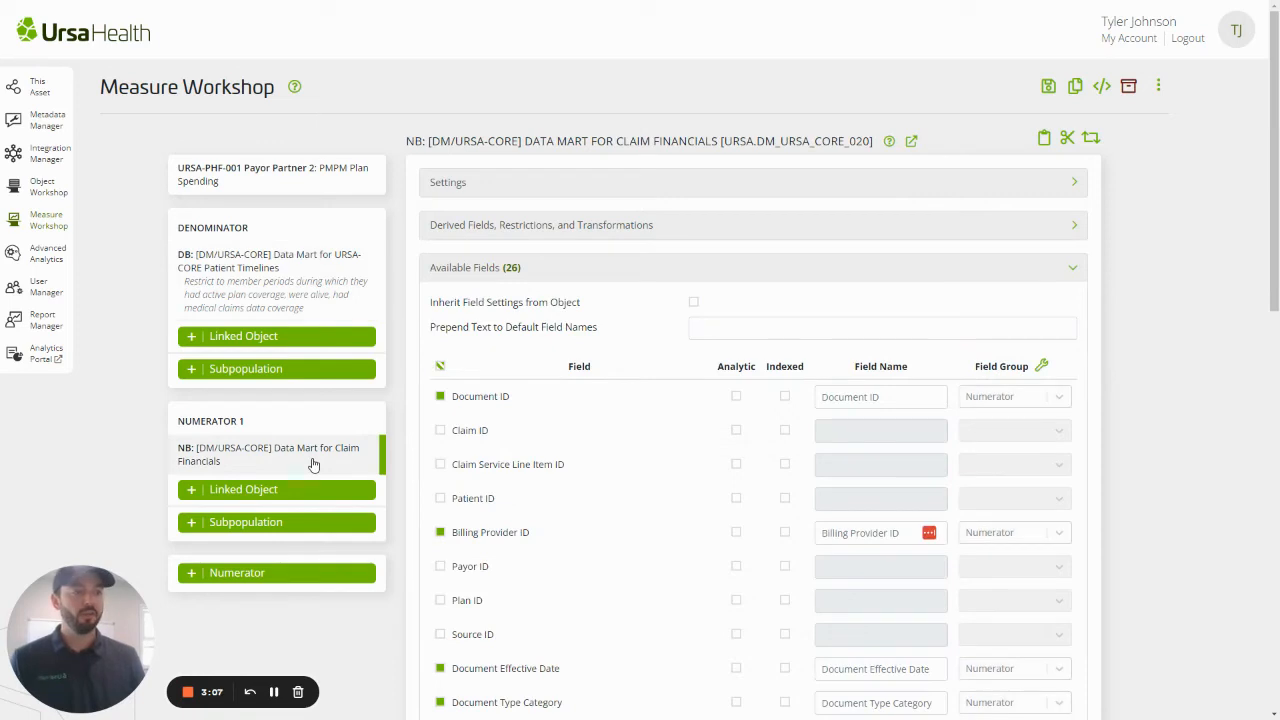
click(628, 230)
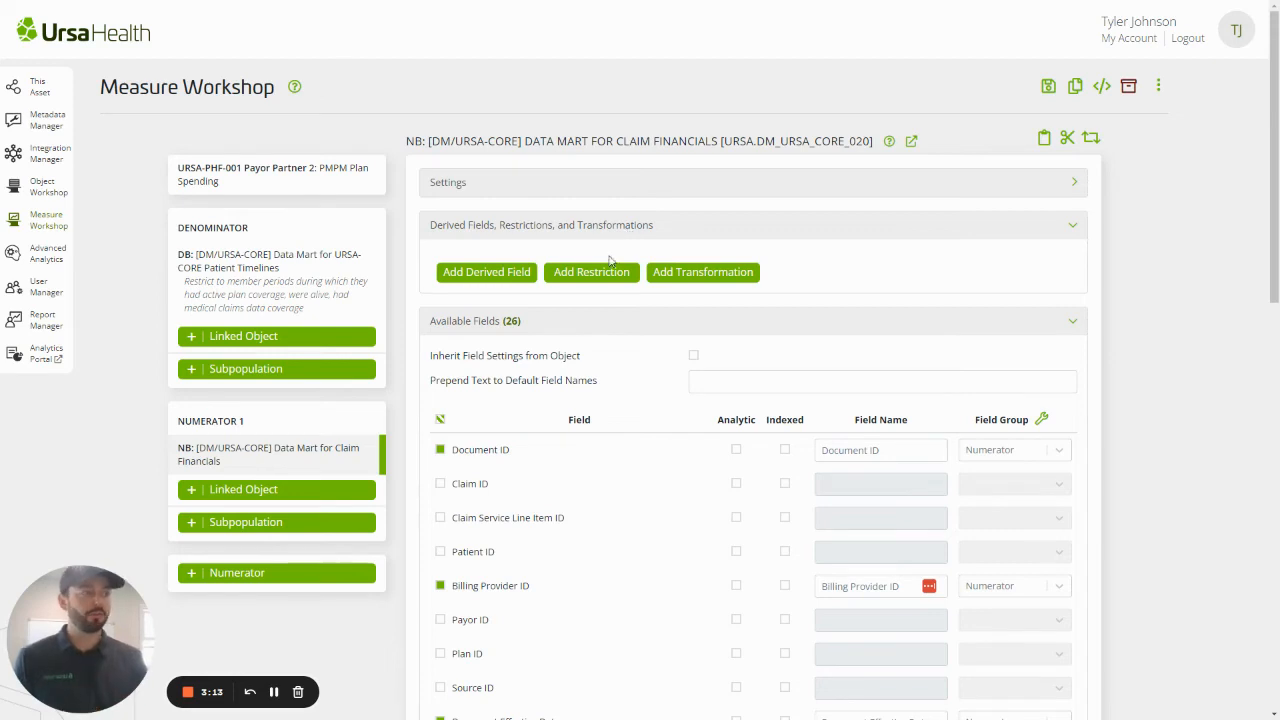
click(604, 273)
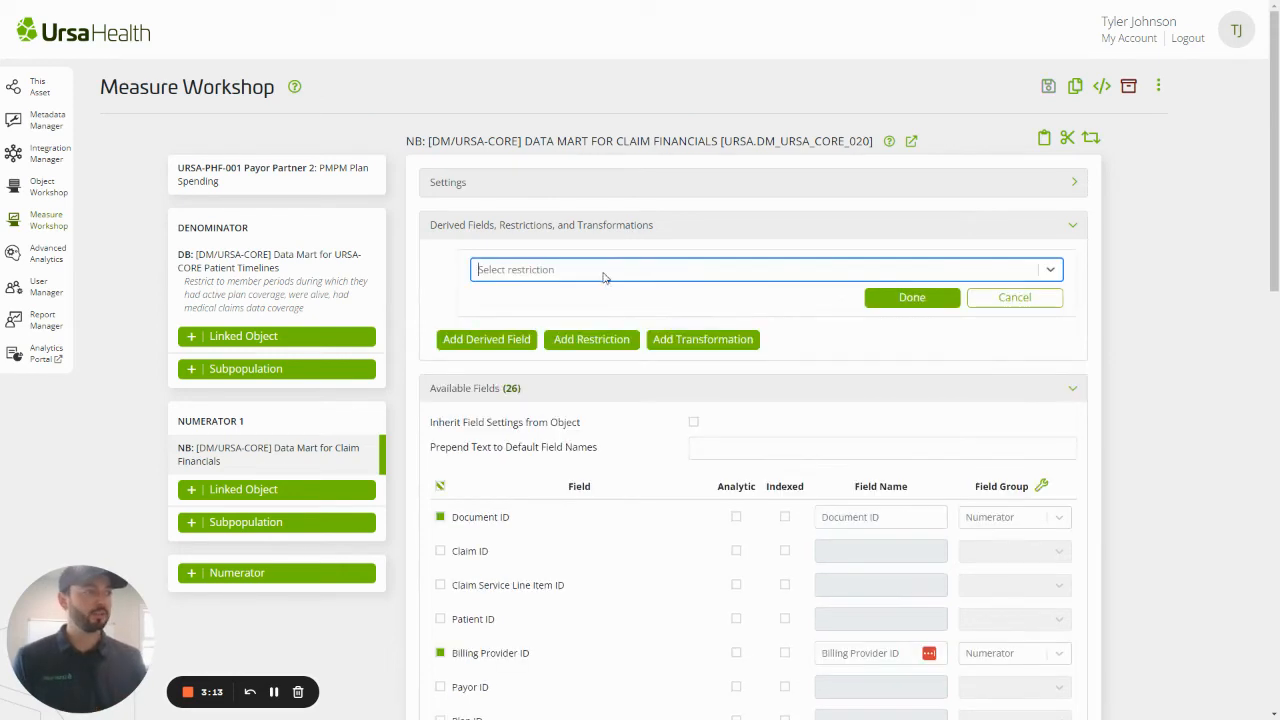
text(any)
click(687, 292)
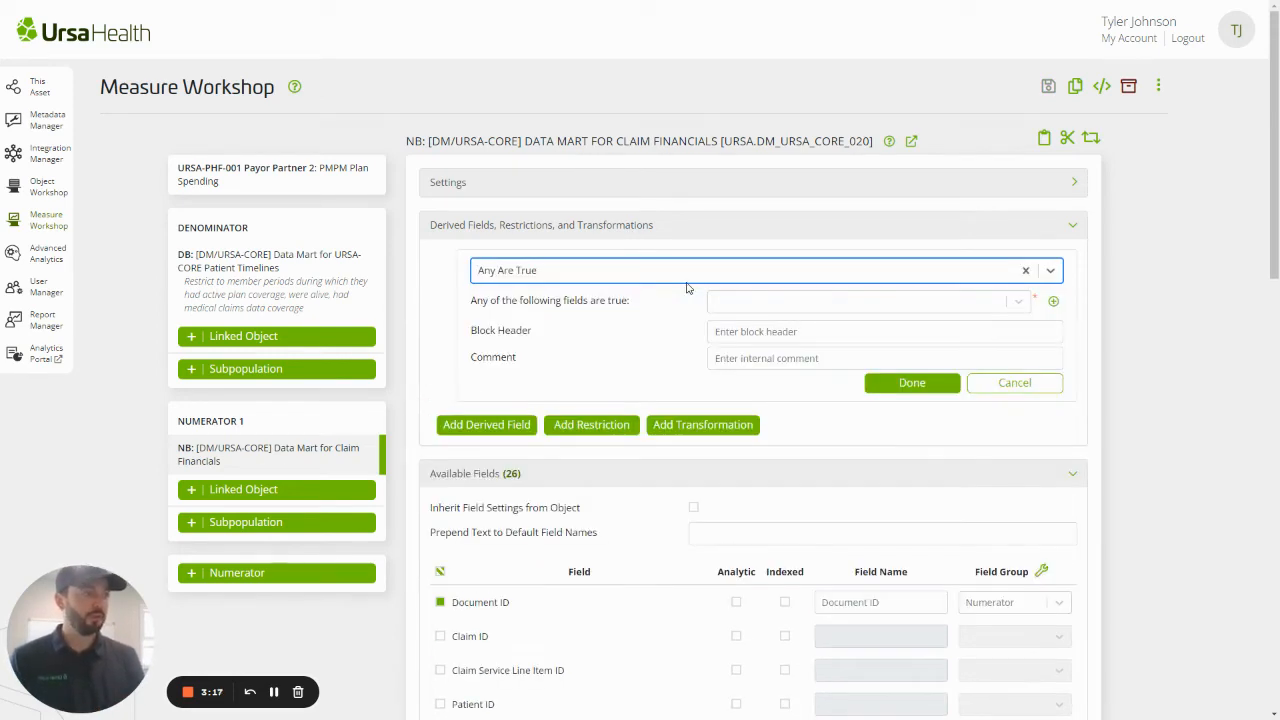
click(1028, 270)
Make the new restriction an Equality Filter on the field NB.Is Claim Class Pharmacy
click(633, 274)
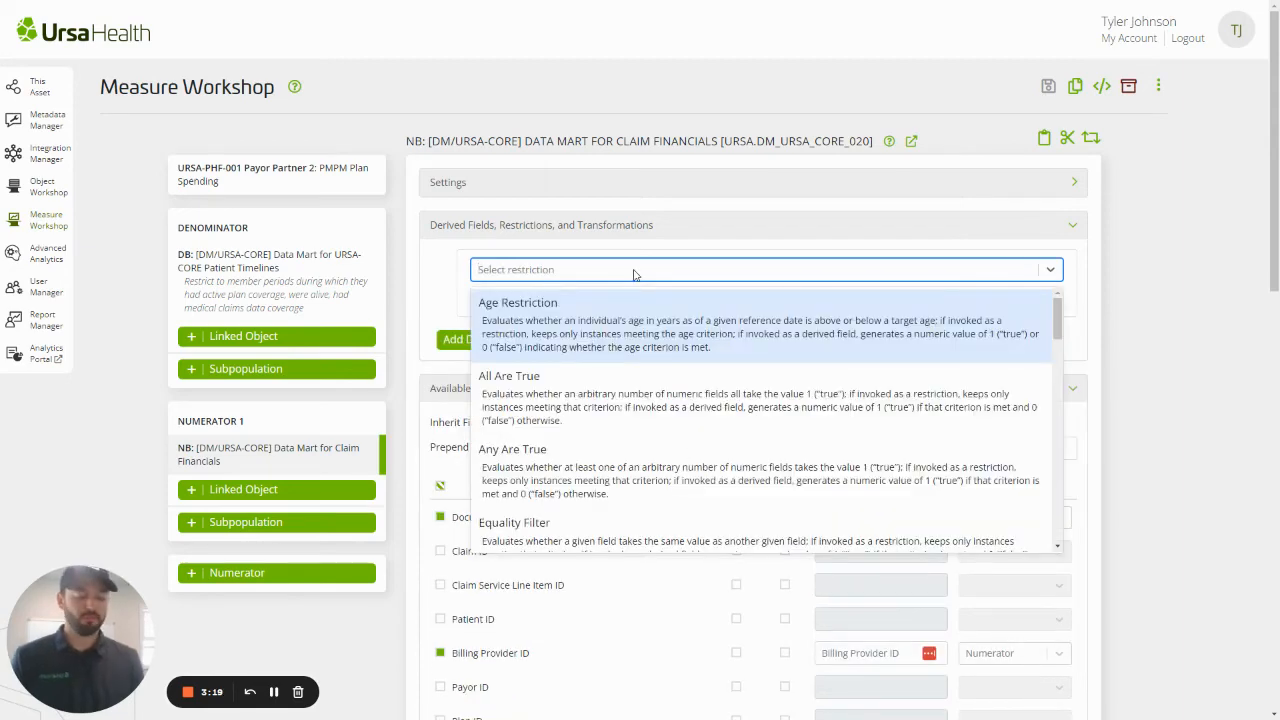
text(eq)
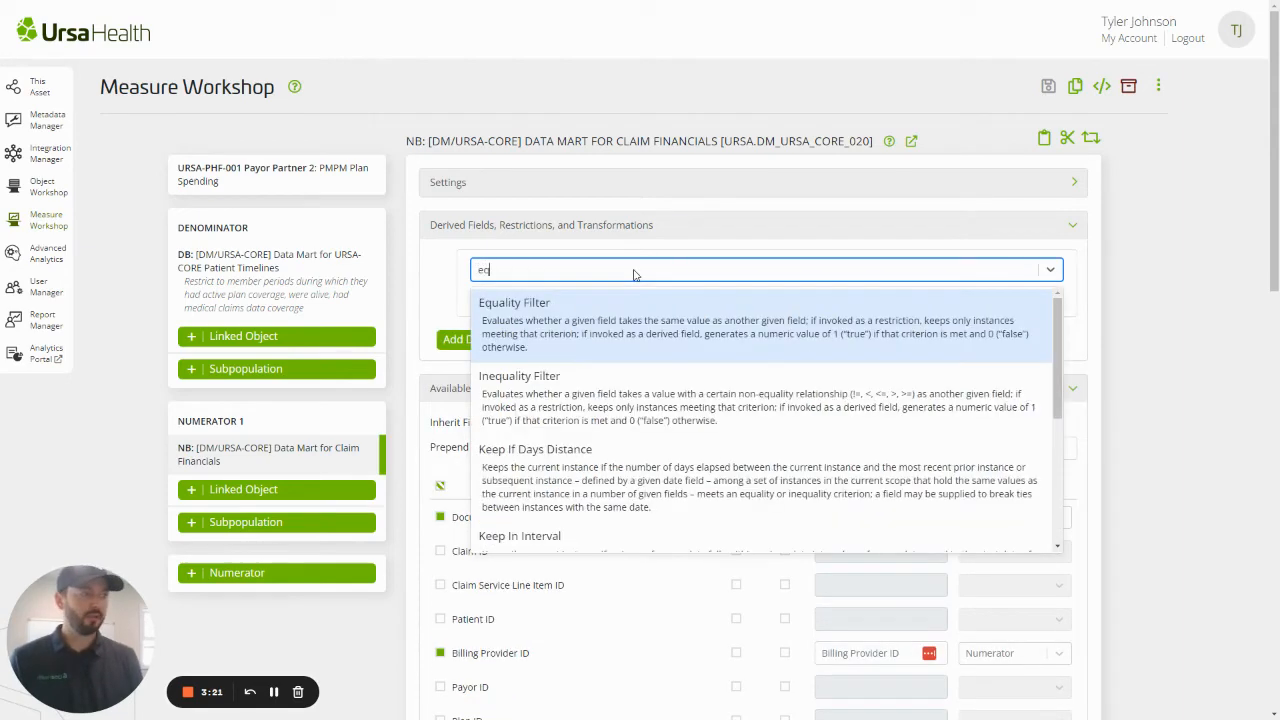
key(Return)
click(776, 305)
text(phar)
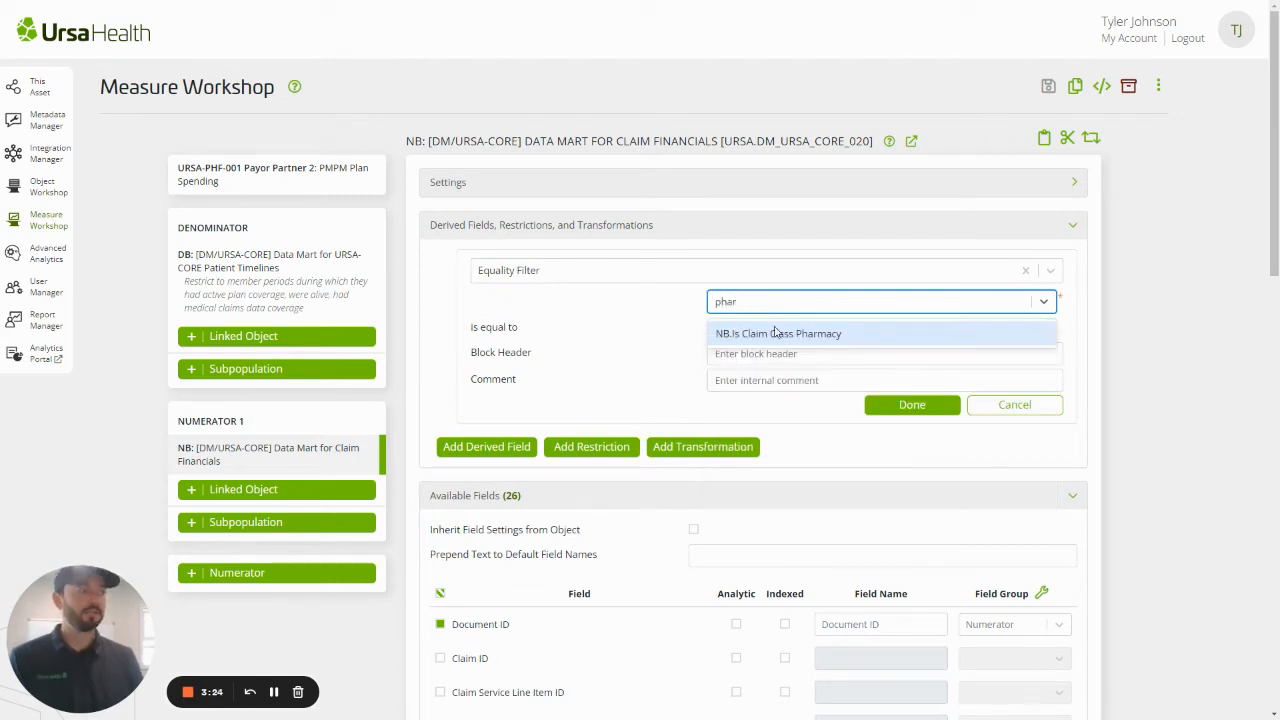
click(775, 331)
Require the pharmacy claim class field to be equal to the number 0
click(775, 331)
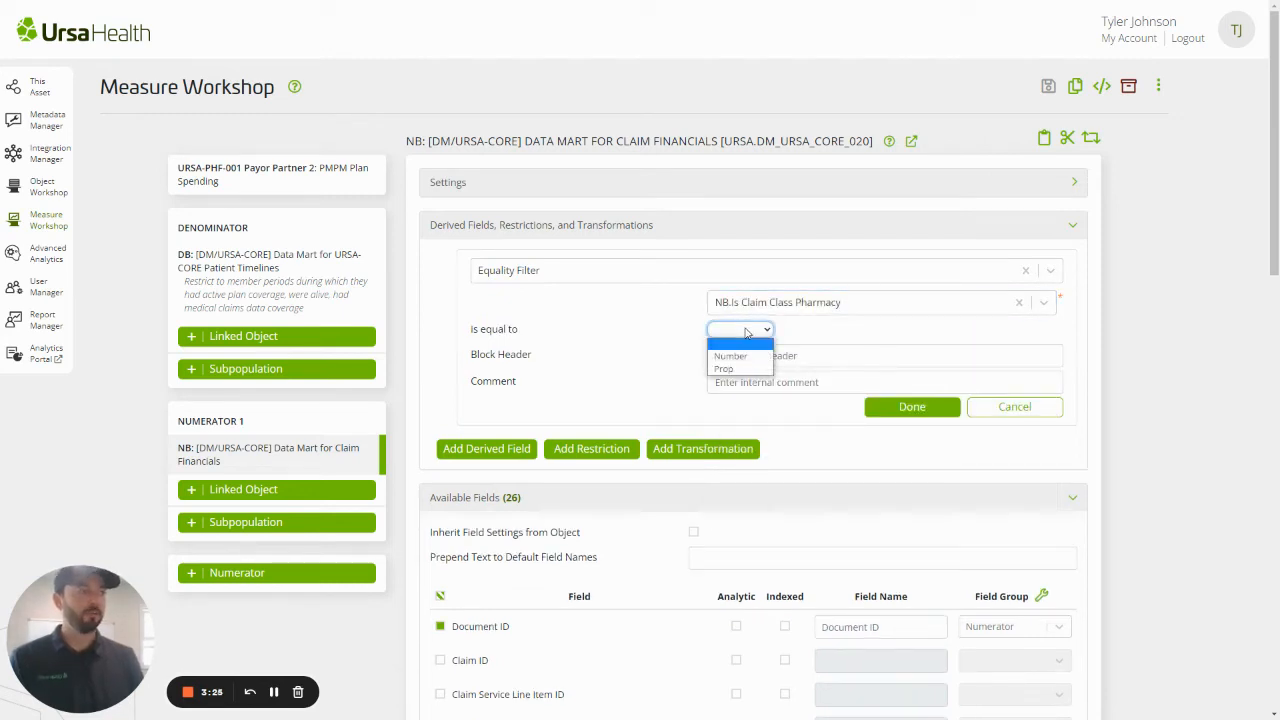
click(745, 349)
click(808, 335)
text(0)
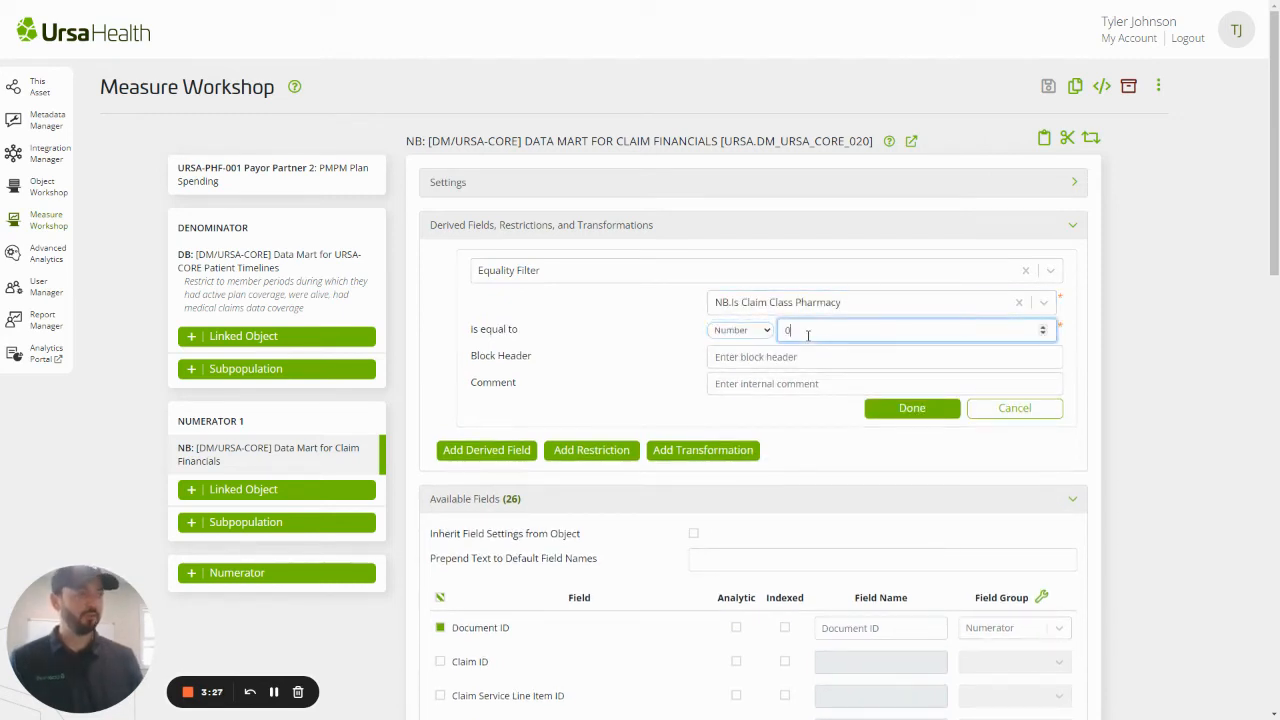
Set the equality filter's block header to "Excludes pharm spend" and finish the restriction
click(815, 358)
text(Exc)
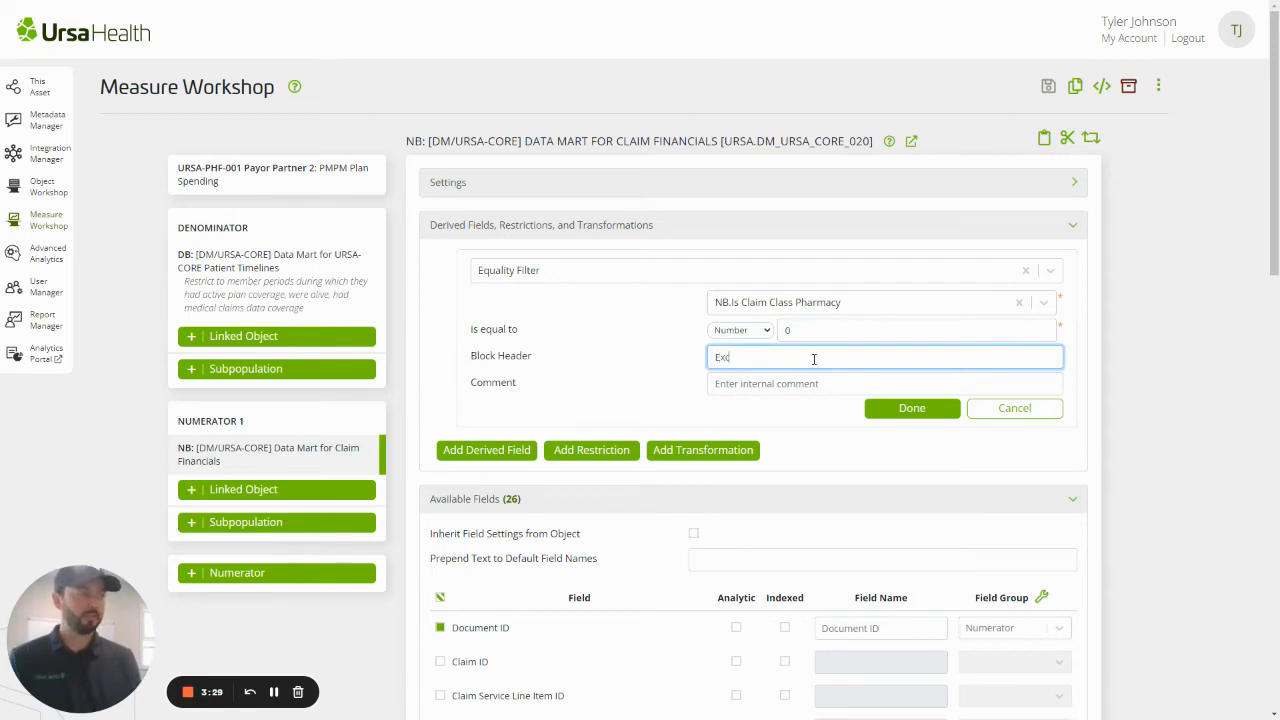
text(ludes pha)
text(rm spend)
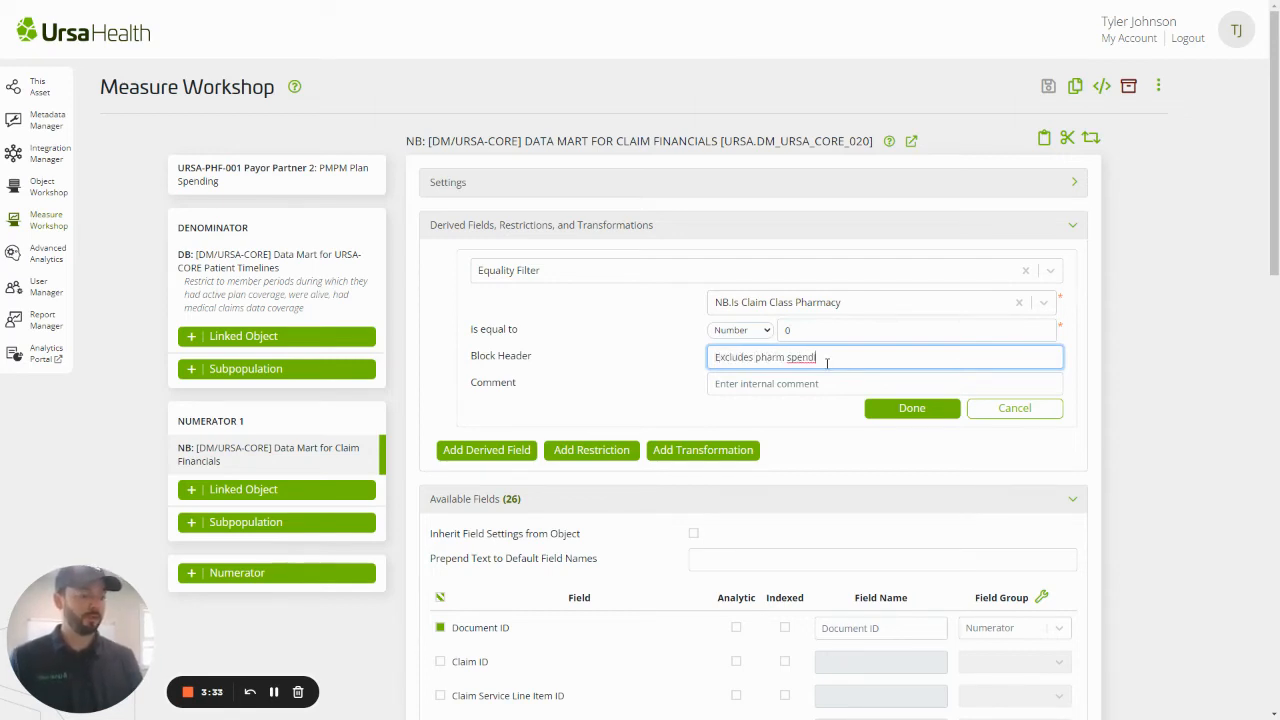
click(896, 408)
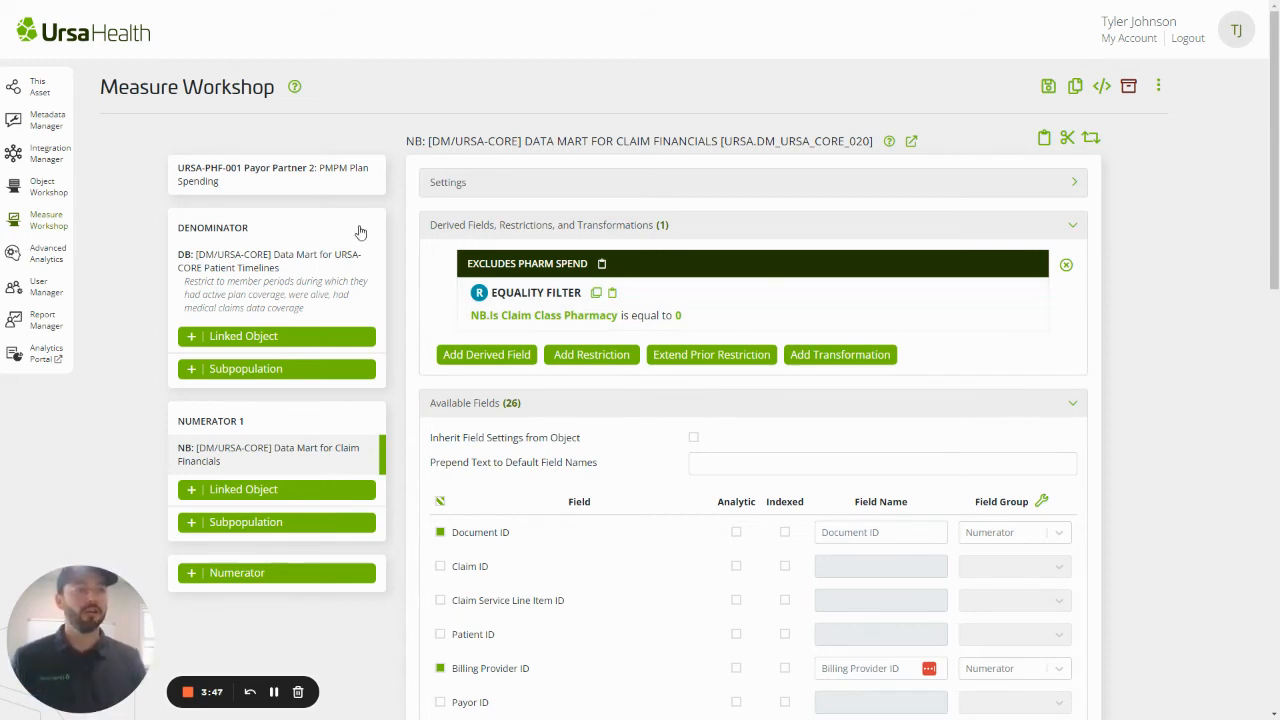
Review the restrictions on the denominator's Patient Timelines object and the numerator's Claim Financials object
click(345, 254)
click(591, 228)
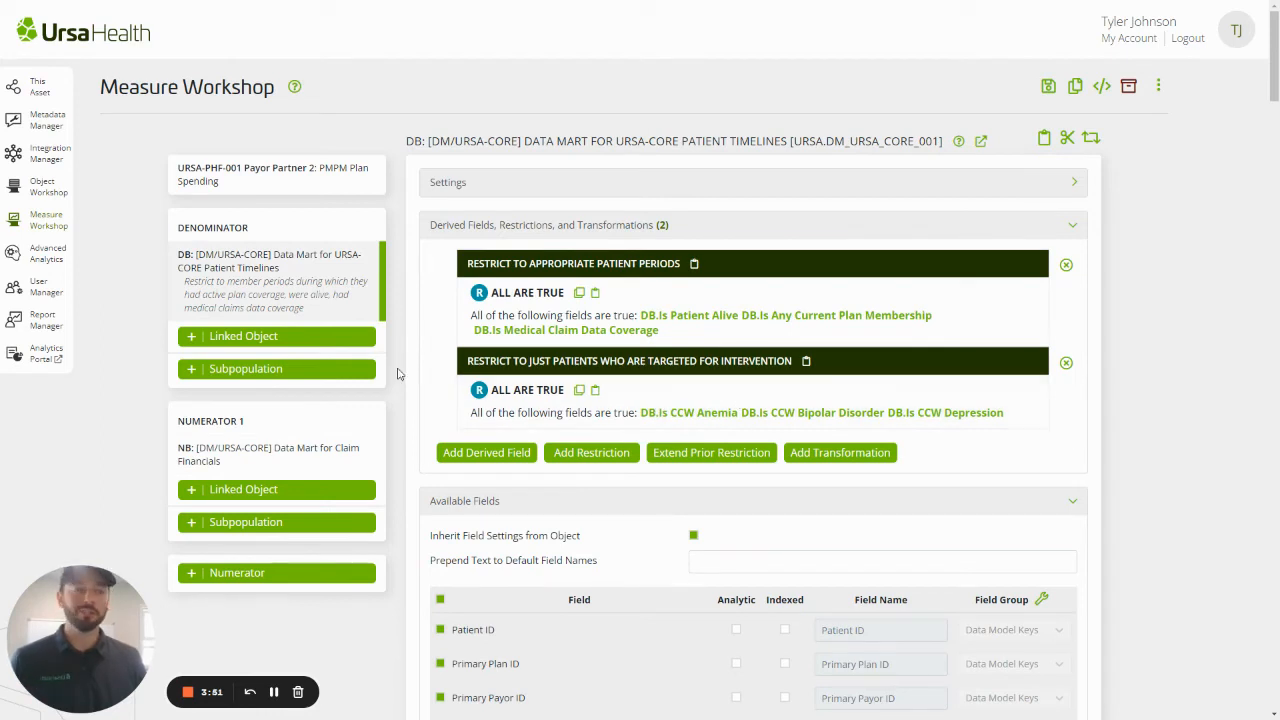
click(272, 460)
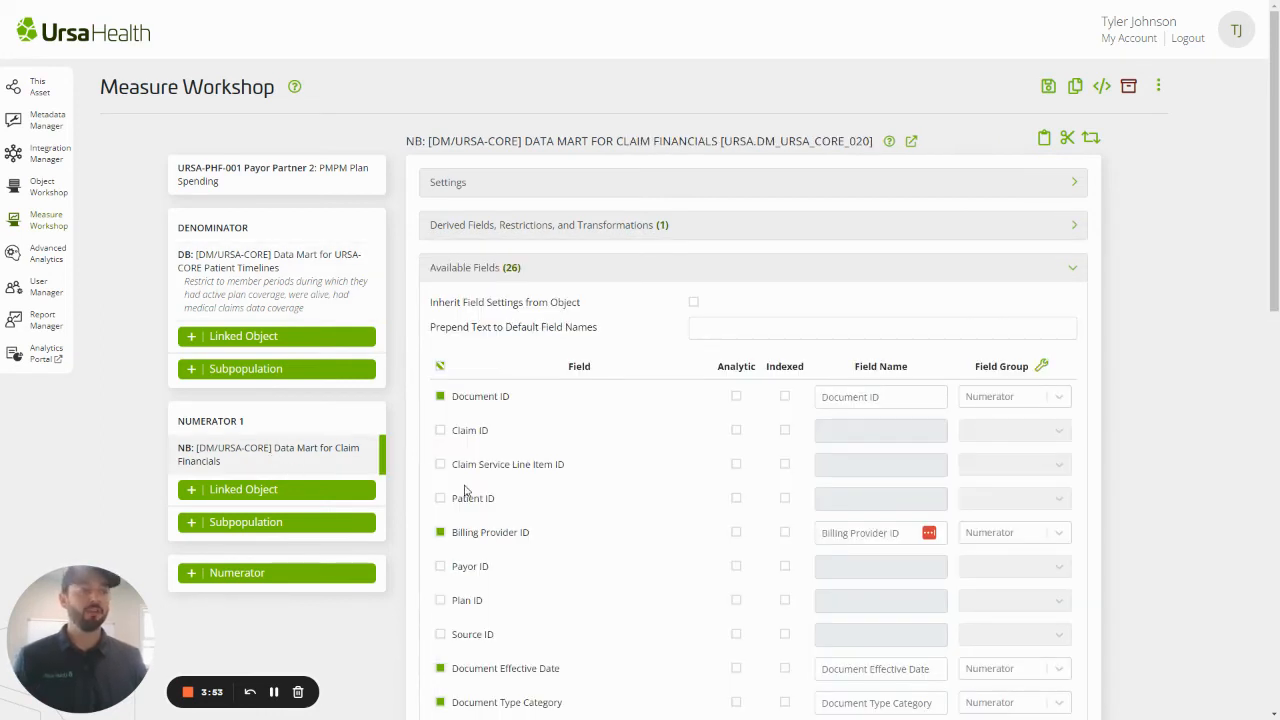
click(680, 236)
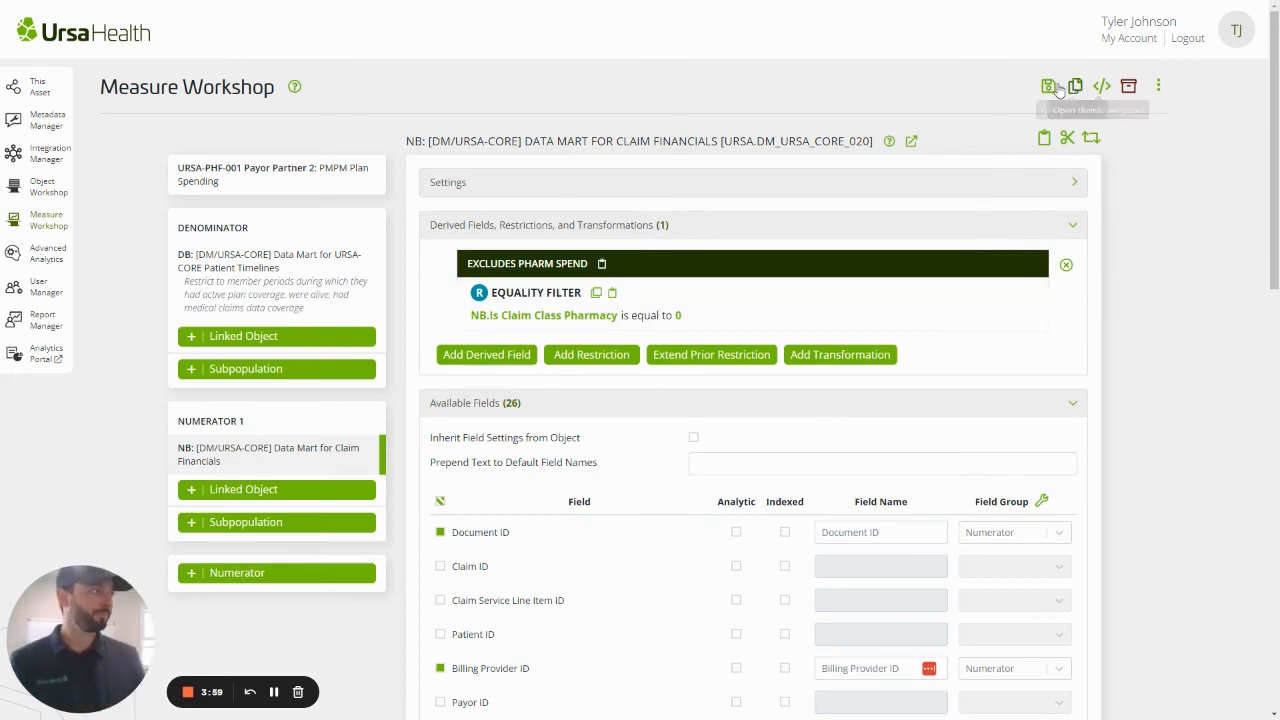
Save the measure with the change comment "Cloned from original PMPM, specific to contract payor <x>"
click(1046, 87)
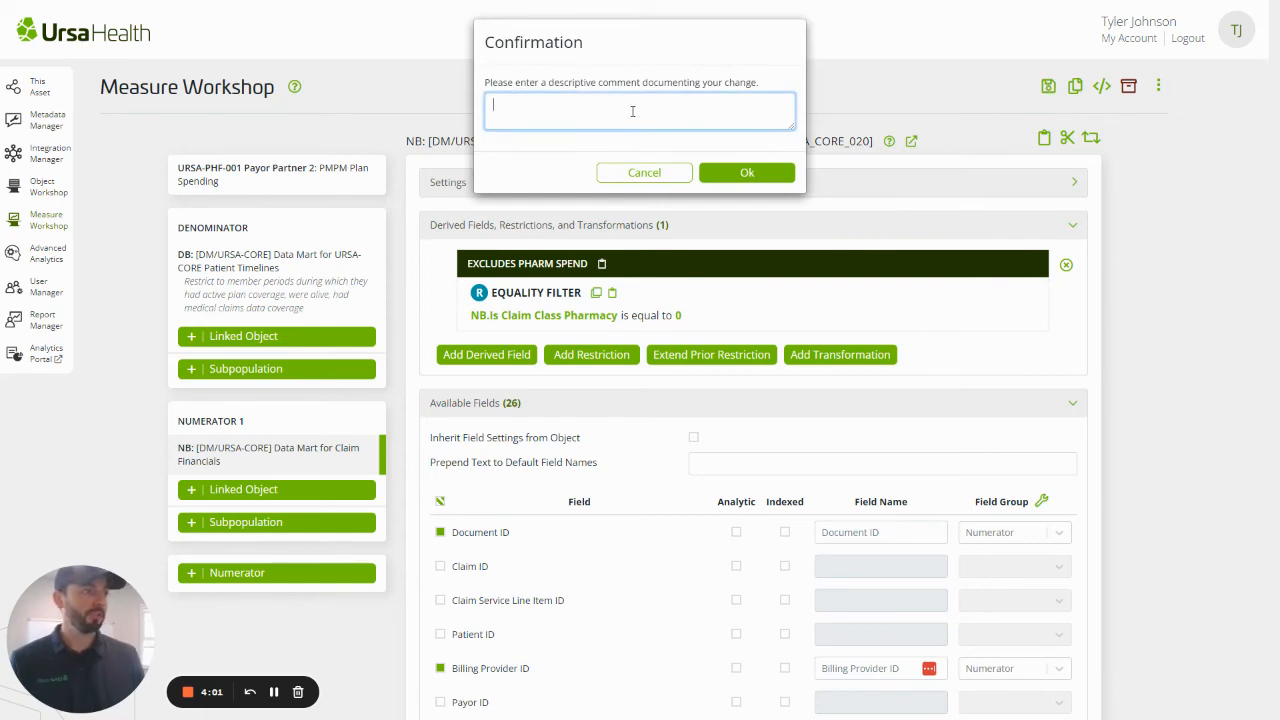
text(Clone)
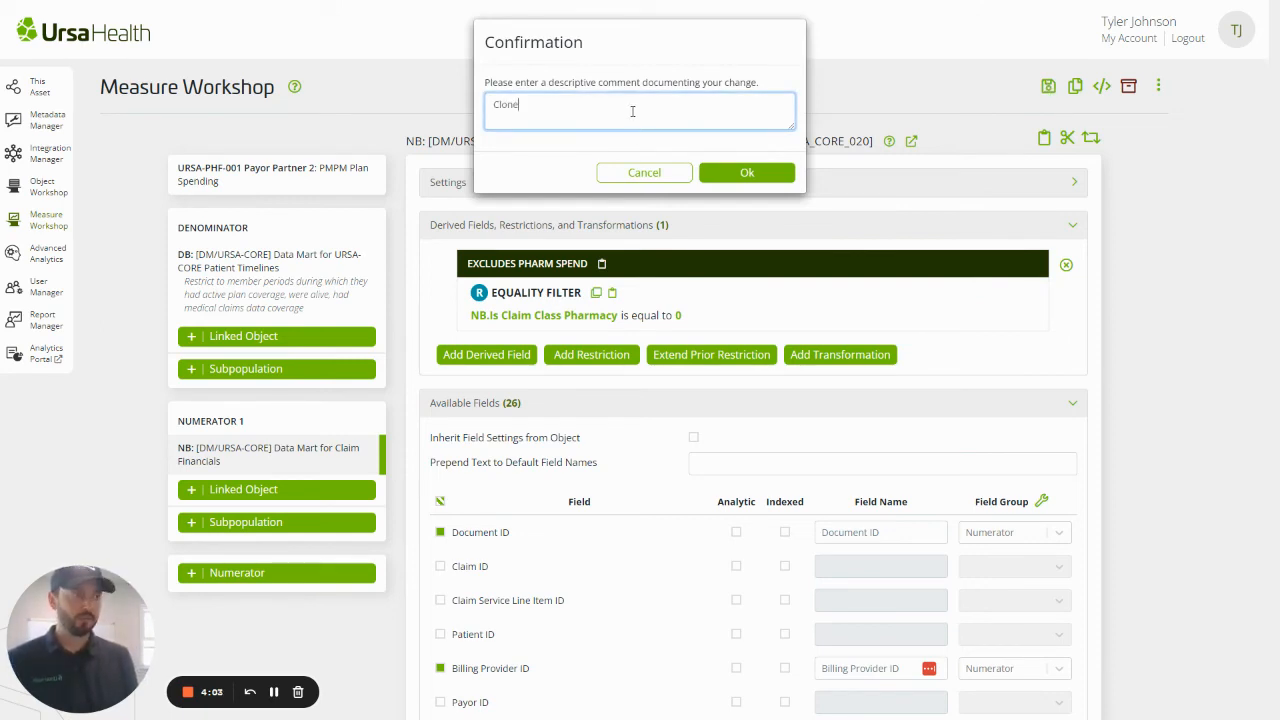
text(d from original PMPM, spec)
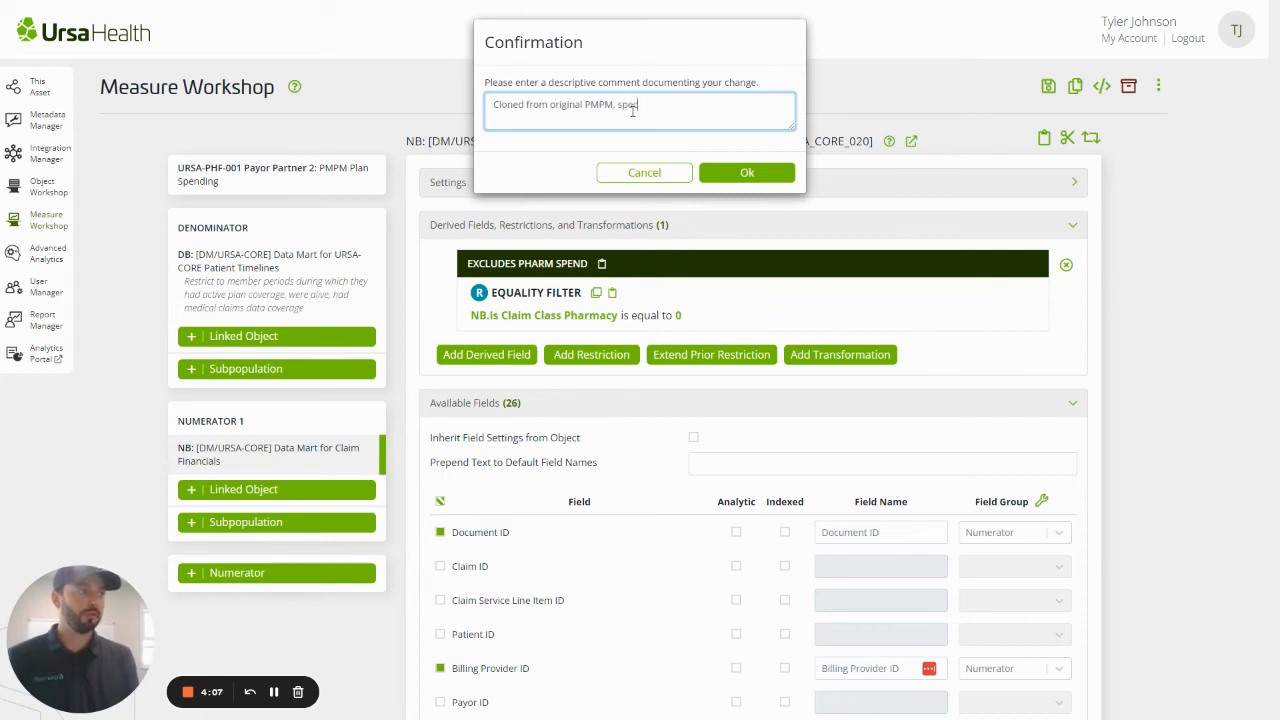
text(ific to contract paur)
key(BackSpace)
key(BackSpace)
text(yor)
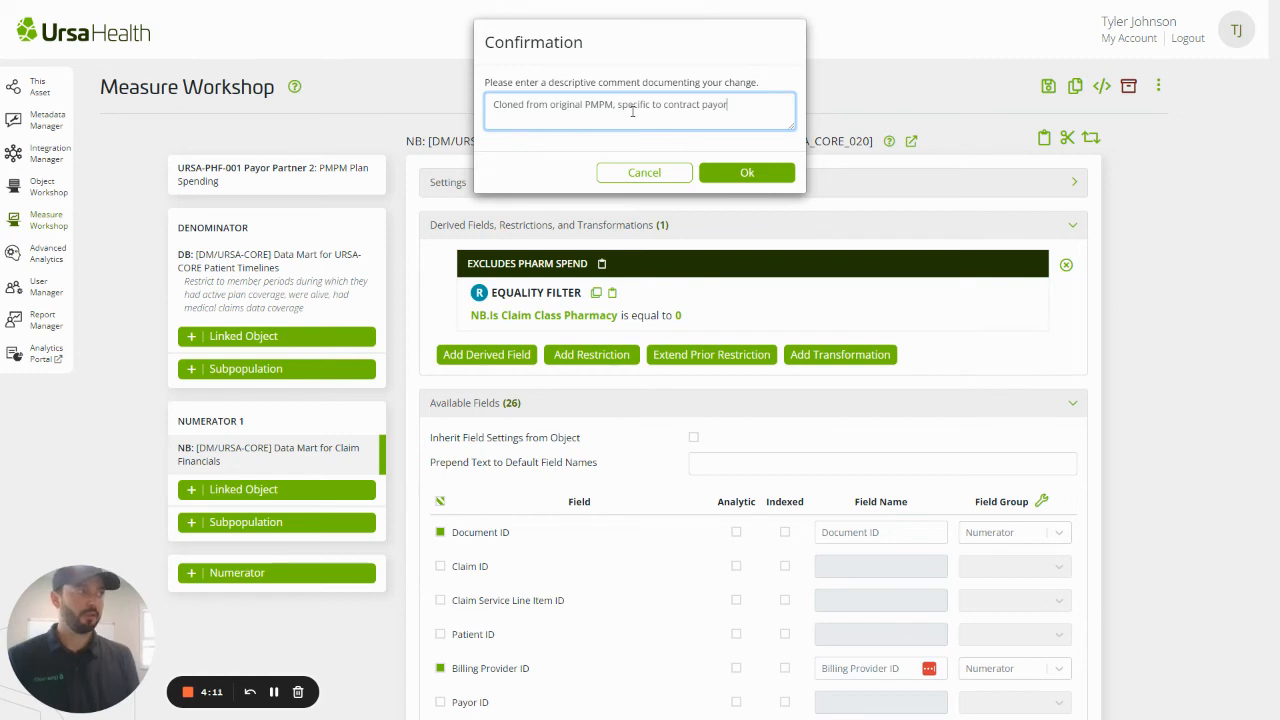
text( <x>)
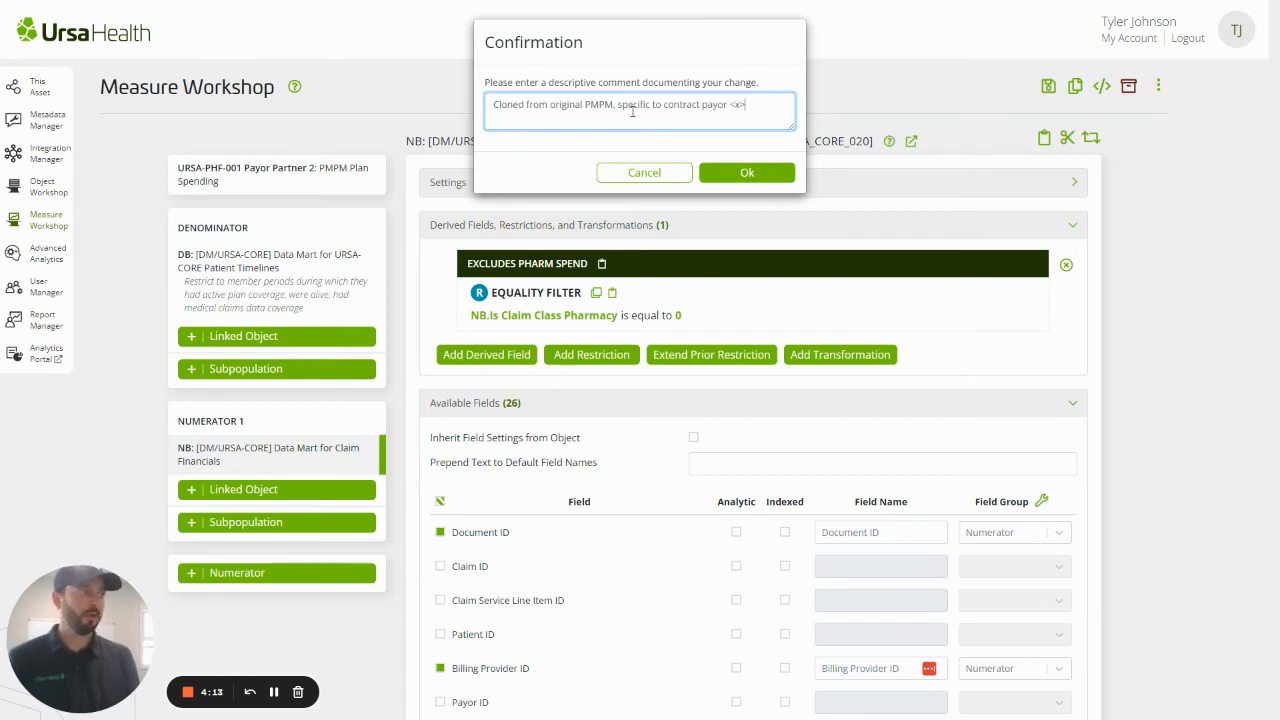
click(760, 174)
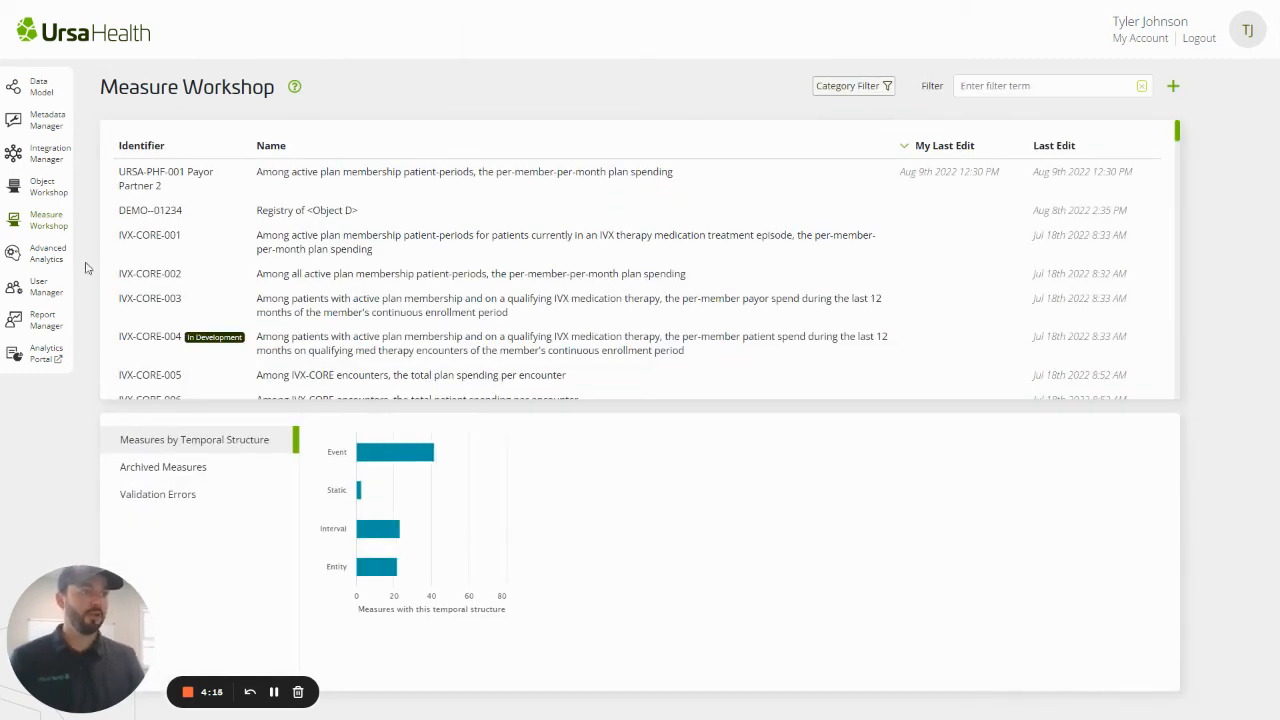
Filter the measure list by "pmpm", look through the matching measures, and clear the filter
click(981, 88)
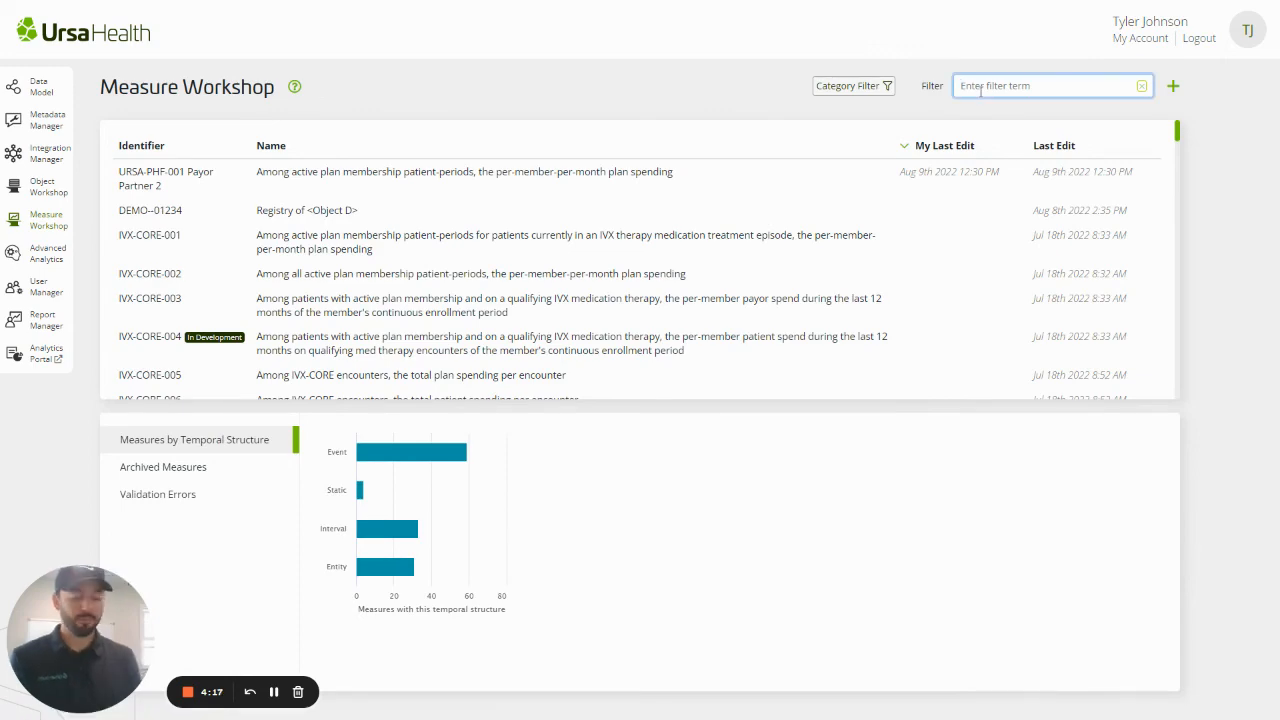
text(pmpm)
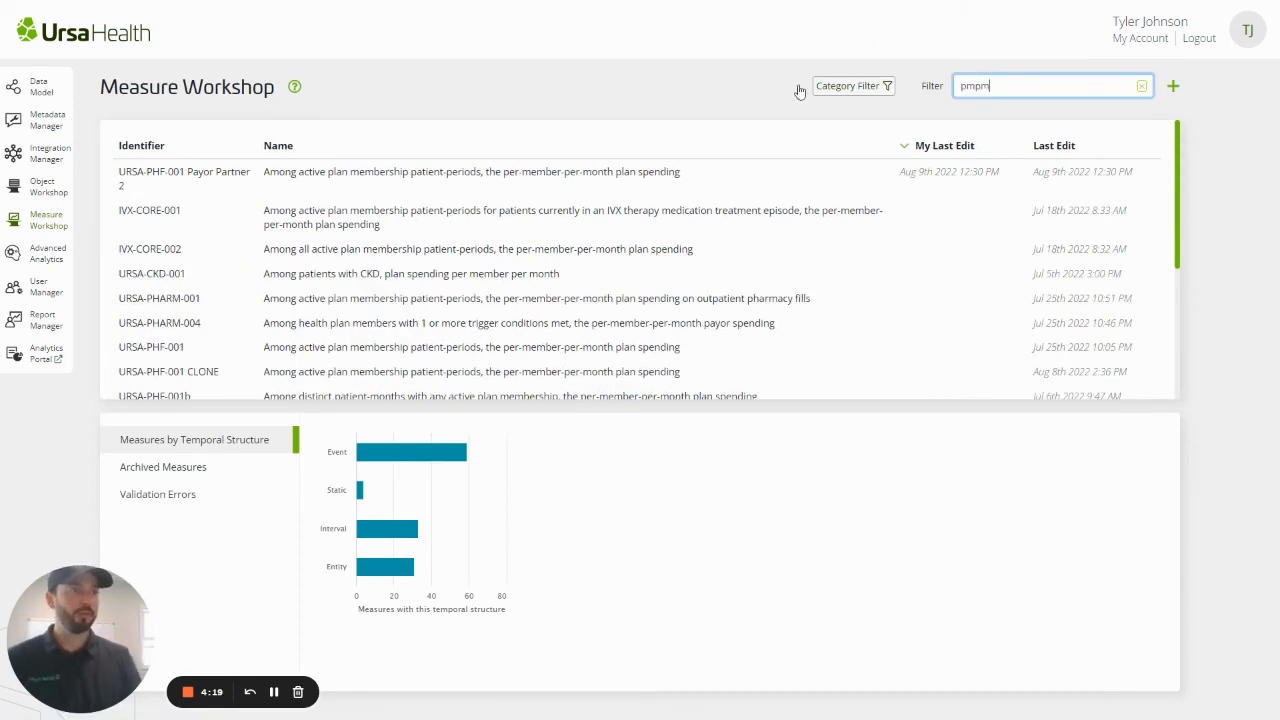
scroll(305, 183, down, 1)
scroll(305, 183, up, 2)
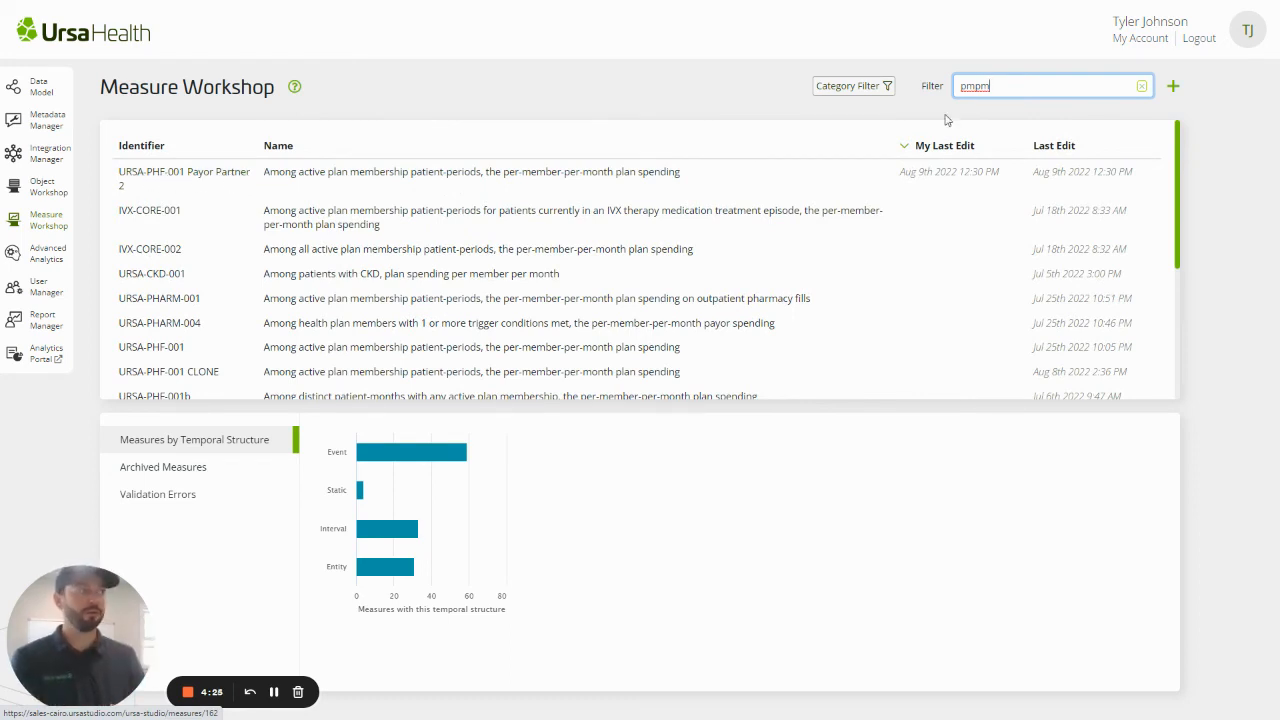
double_click(962, 87)
key(BackSpace)
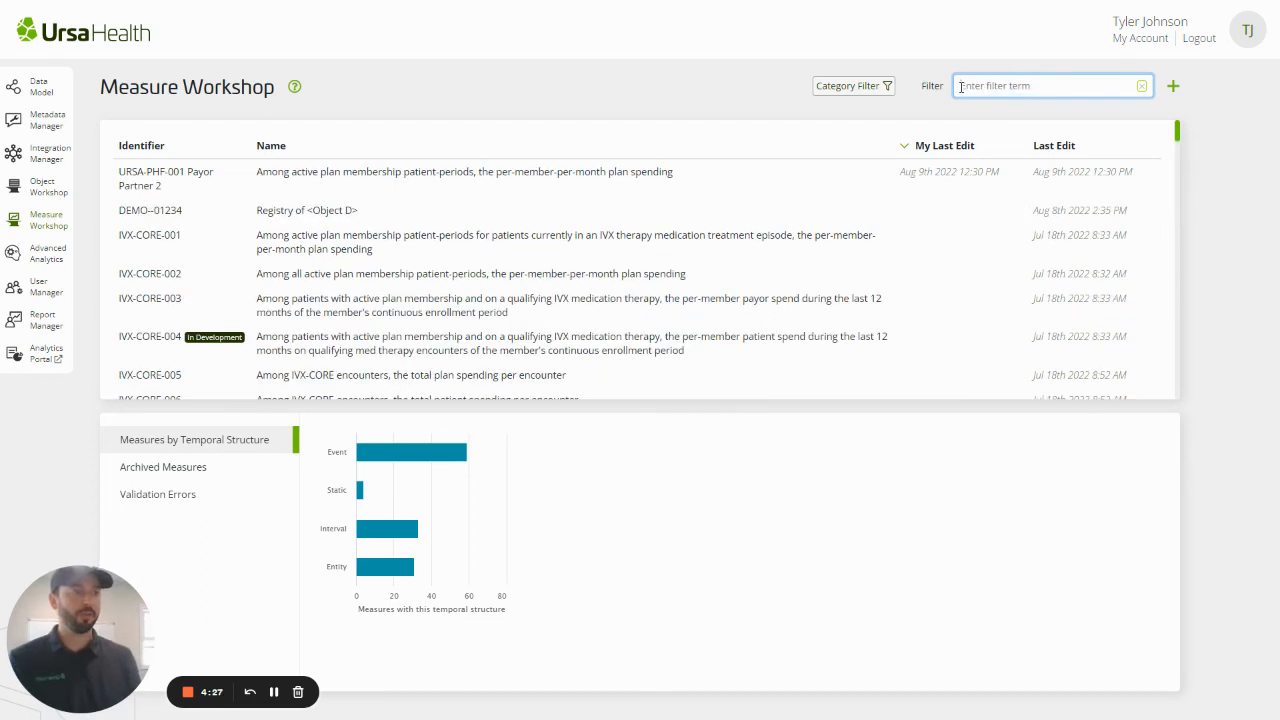